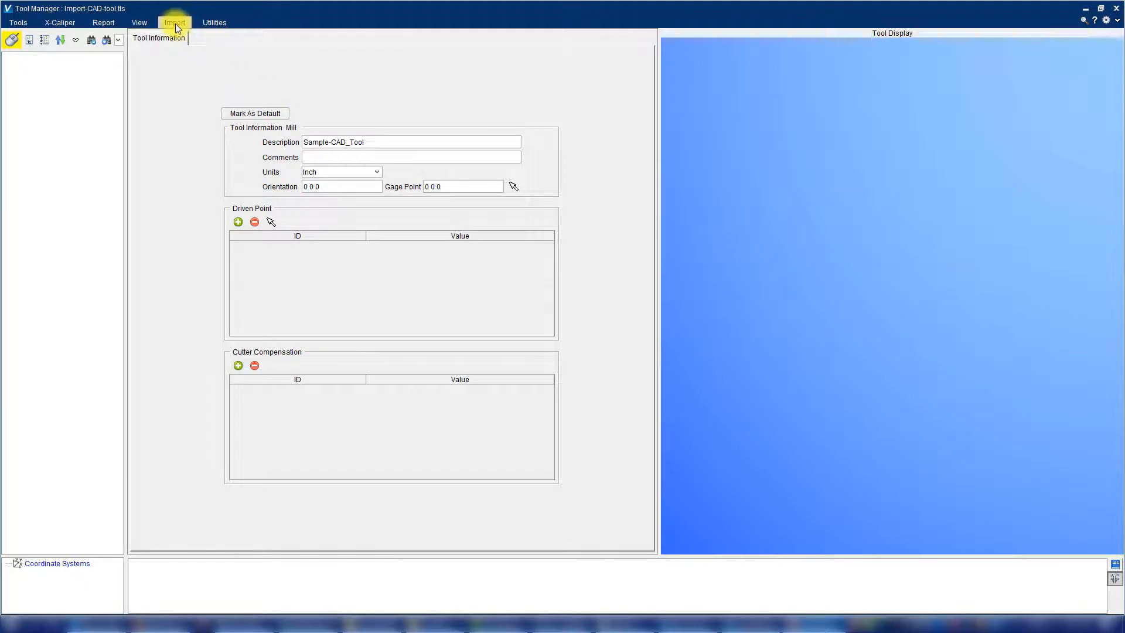
Start a CAD tool import and load Sample-CAD_Tool.stp from the Import-CAD-Tool folder.
click(175, 22)
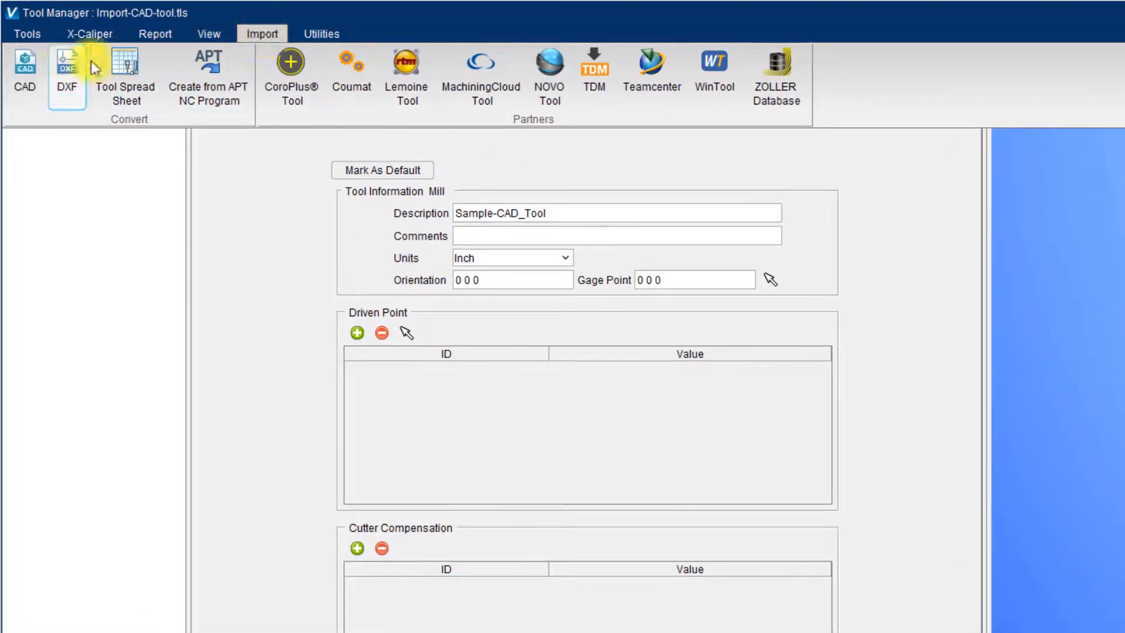
click(26, 69)
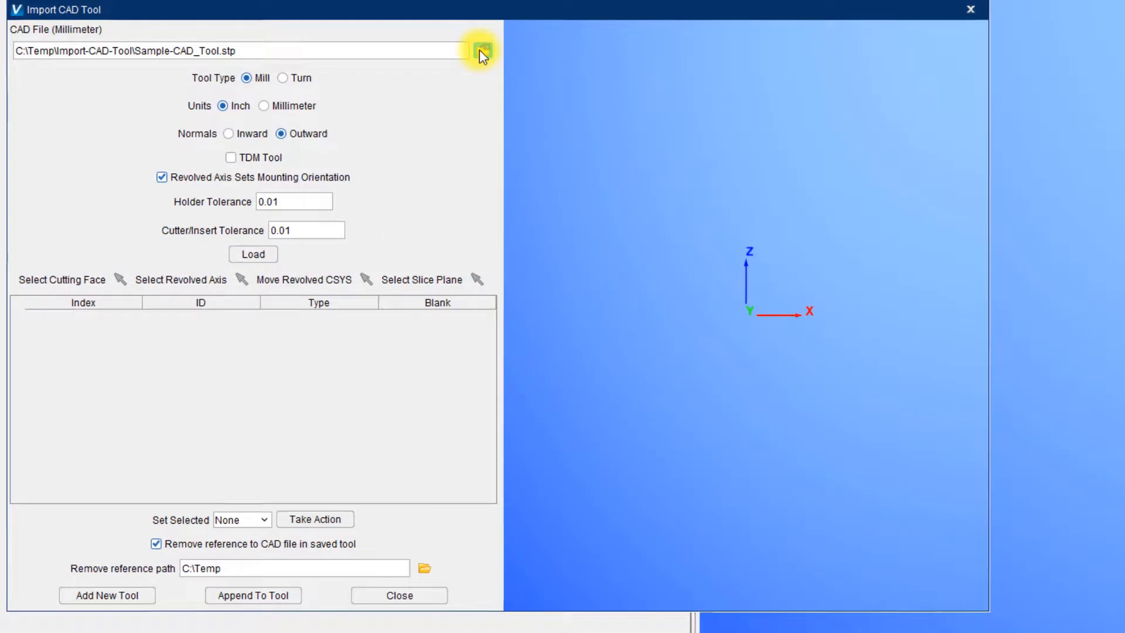
click(515, 128)
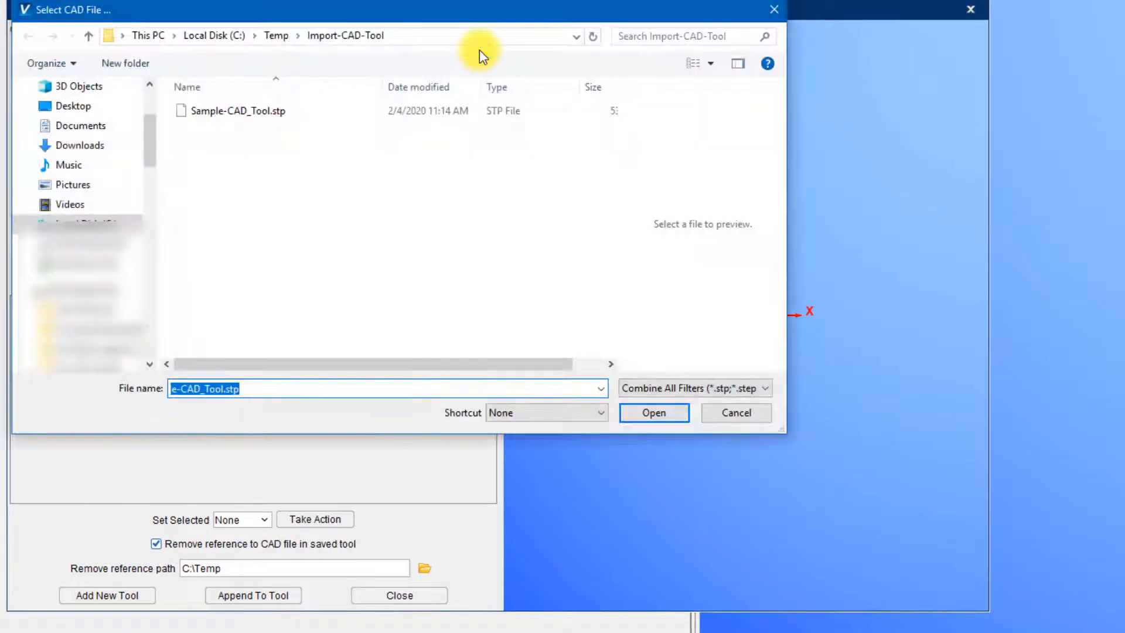
click(264, 114)
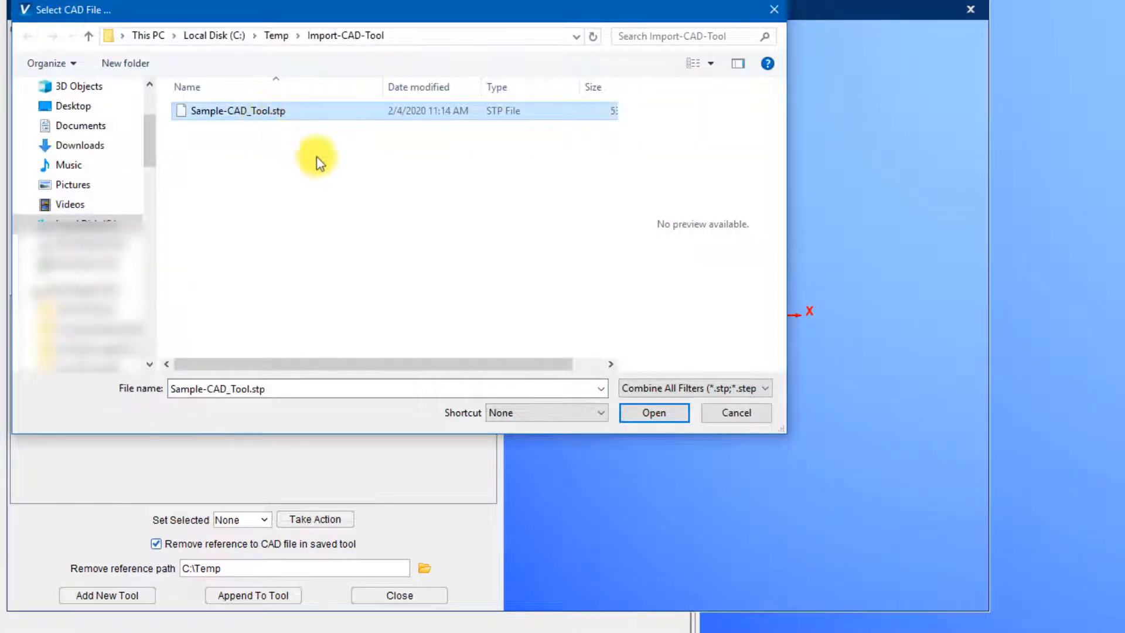
click(635, 416)
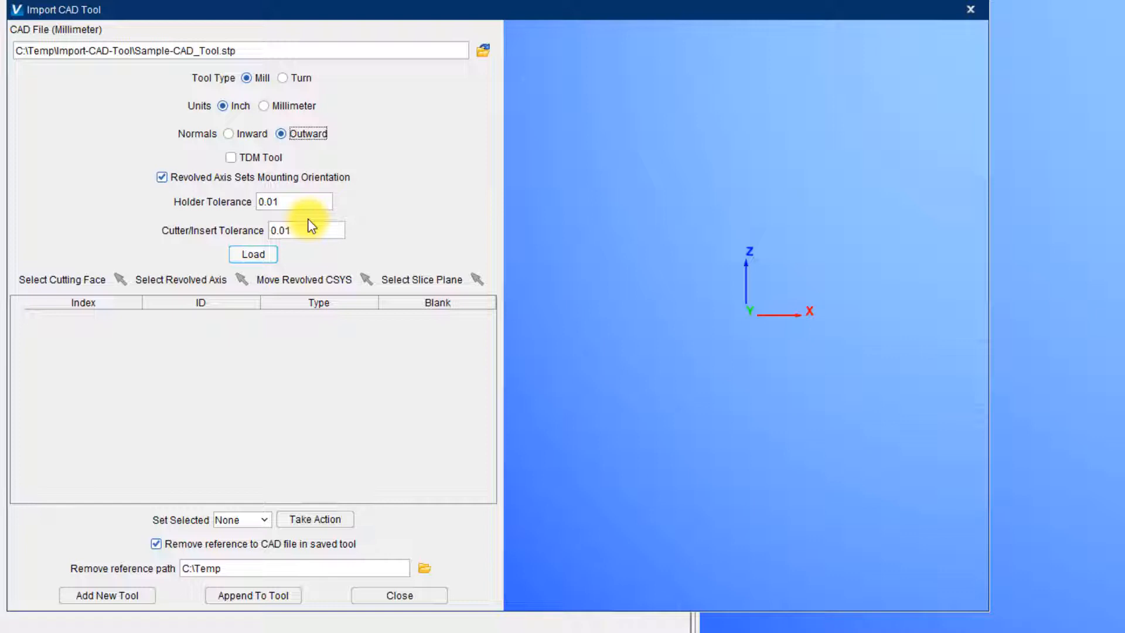
click(260, 256)
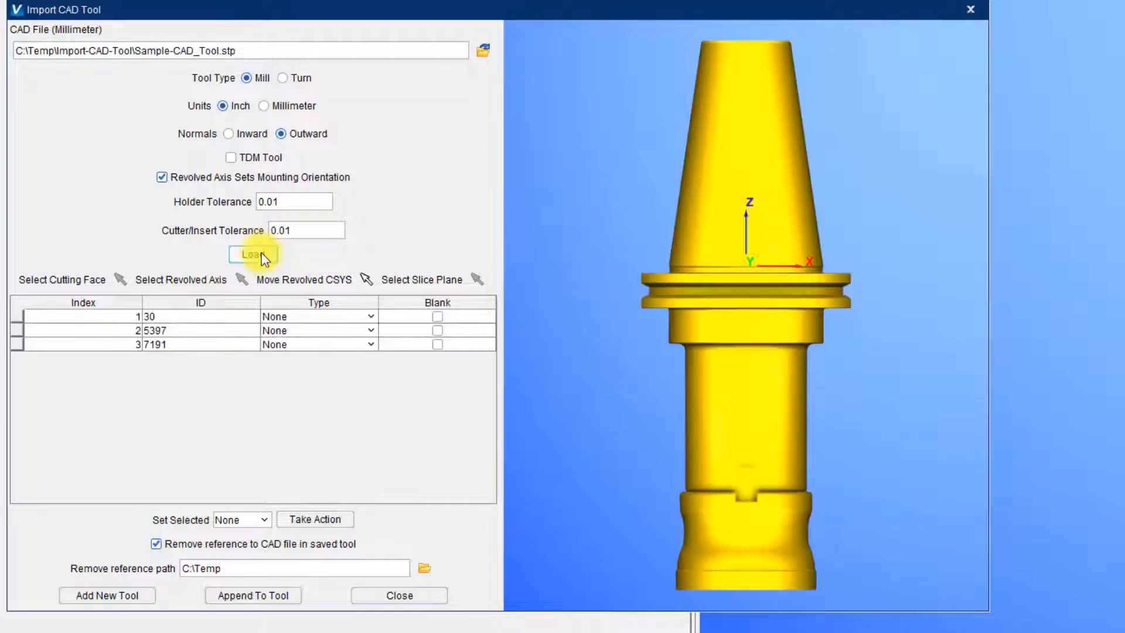
Set the type of the first two loaded components, 30 and 5397, to Holder together.
click(104, 316)
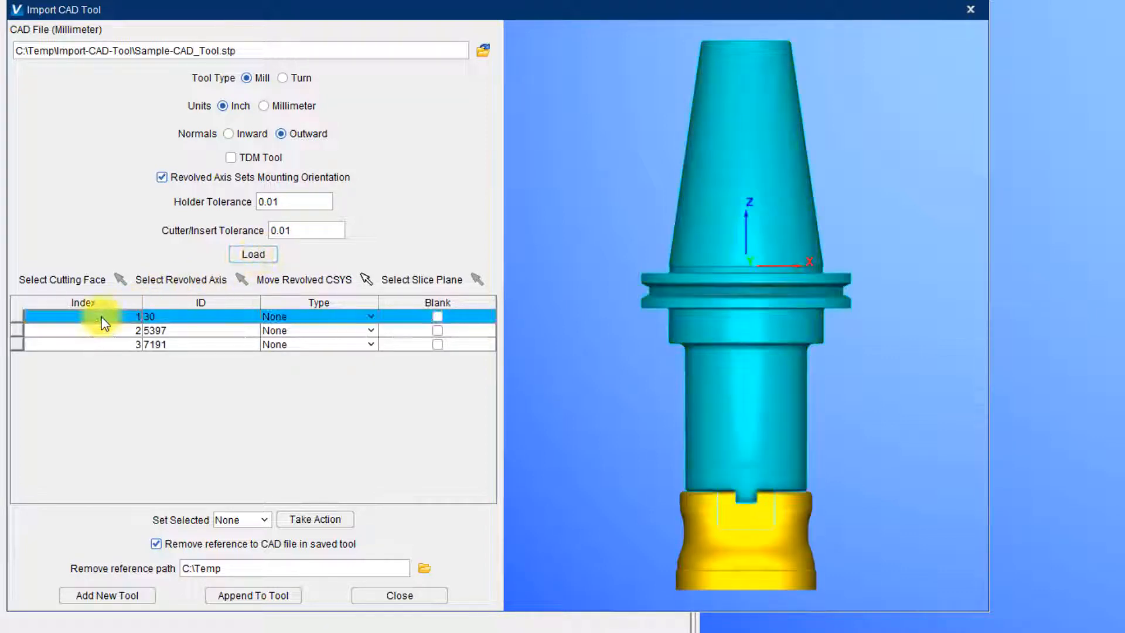
shift+click(100, 331)
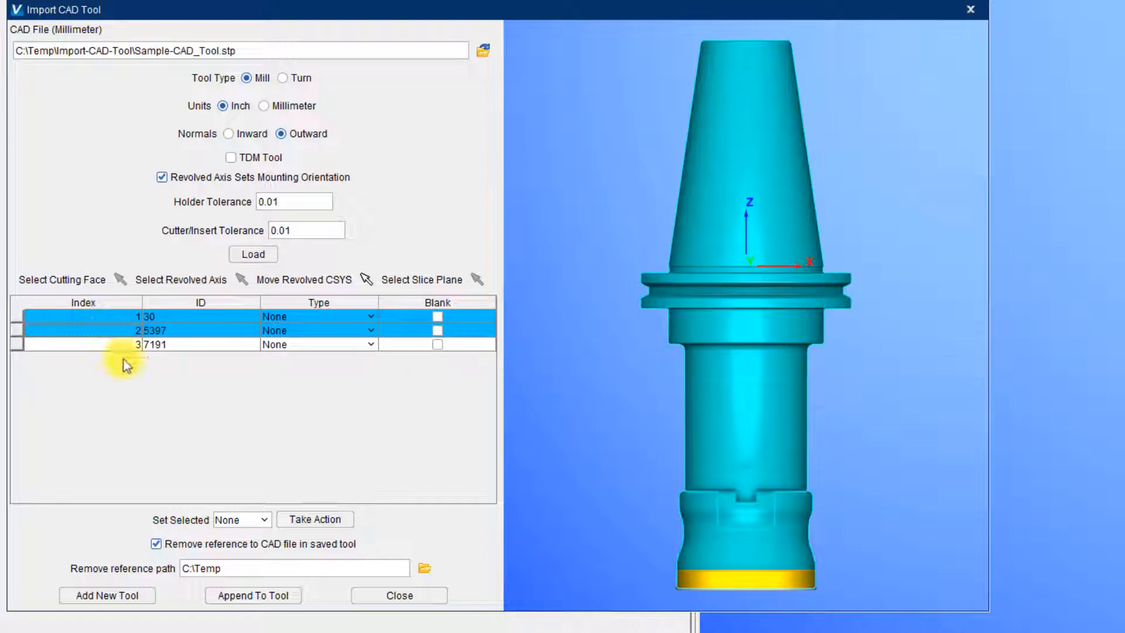
click(265, 521)
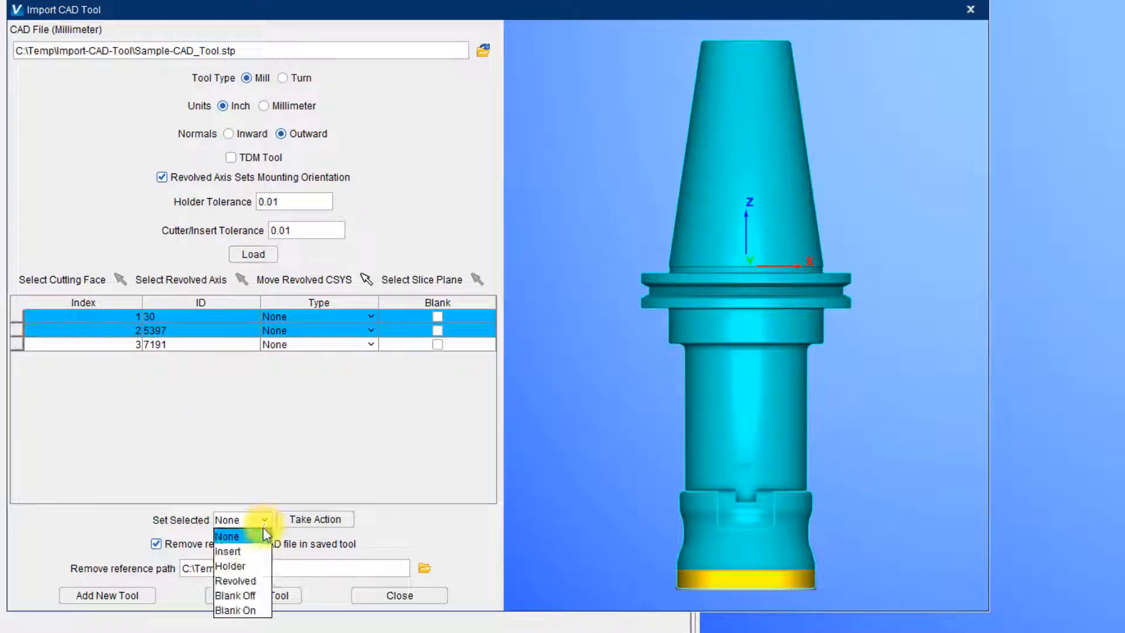
click(246, 566)
click(312, 520)
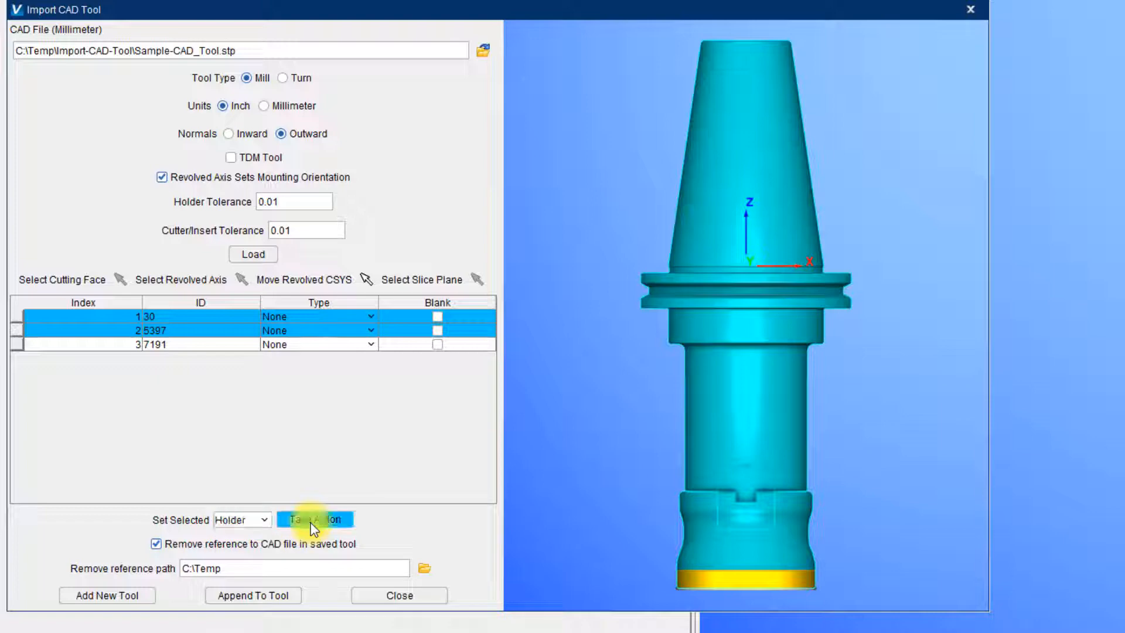
Set the type of component 7191, the ring at the cutting end, to Revolved and toggle the Blank option of component 5397.
click(372, 344)
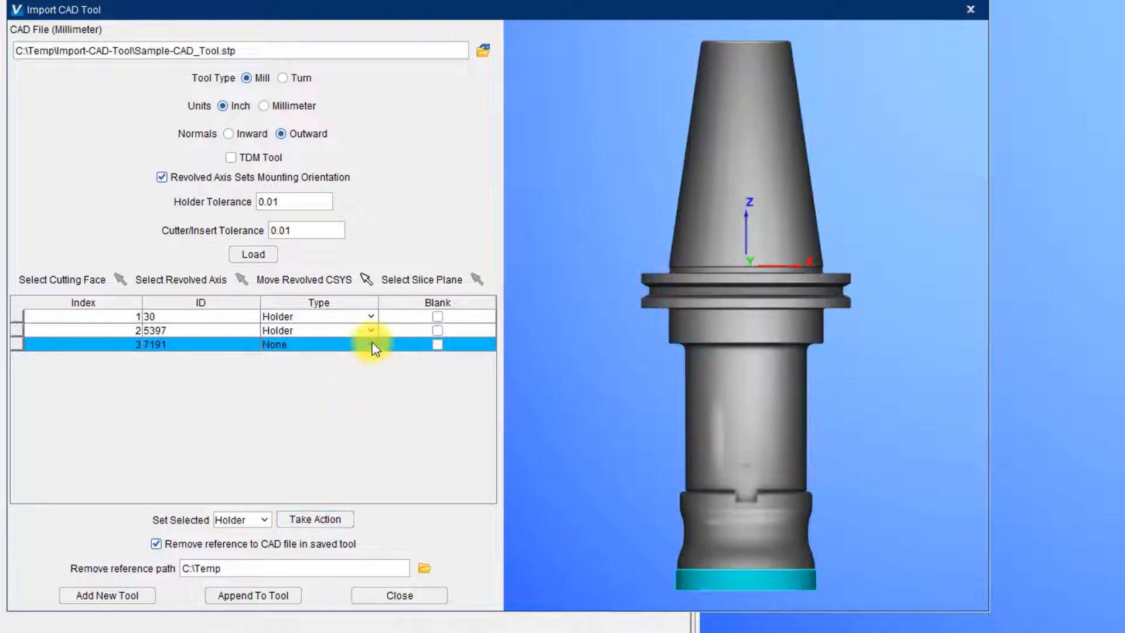
click(372, 344)
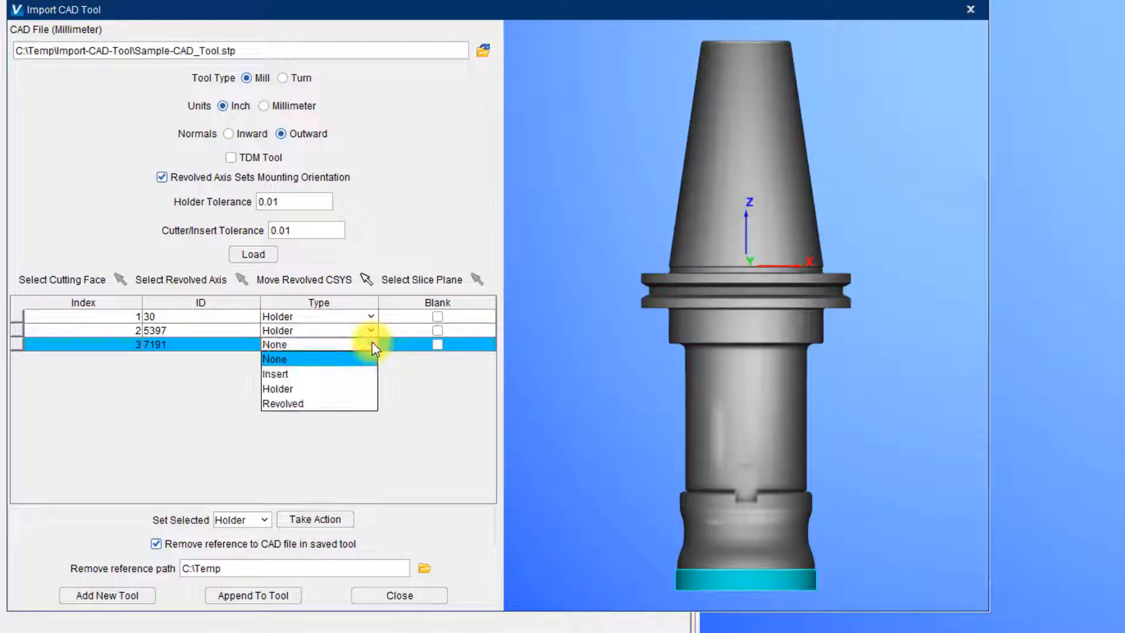
click(348, 404)
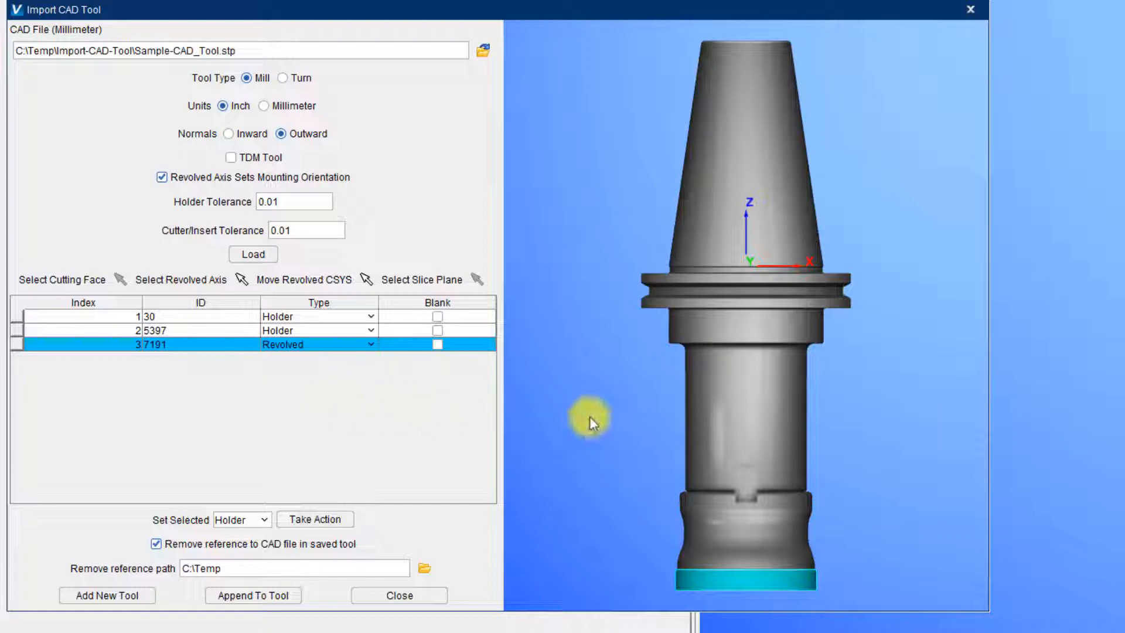
drag(632, 417, 764, 361)
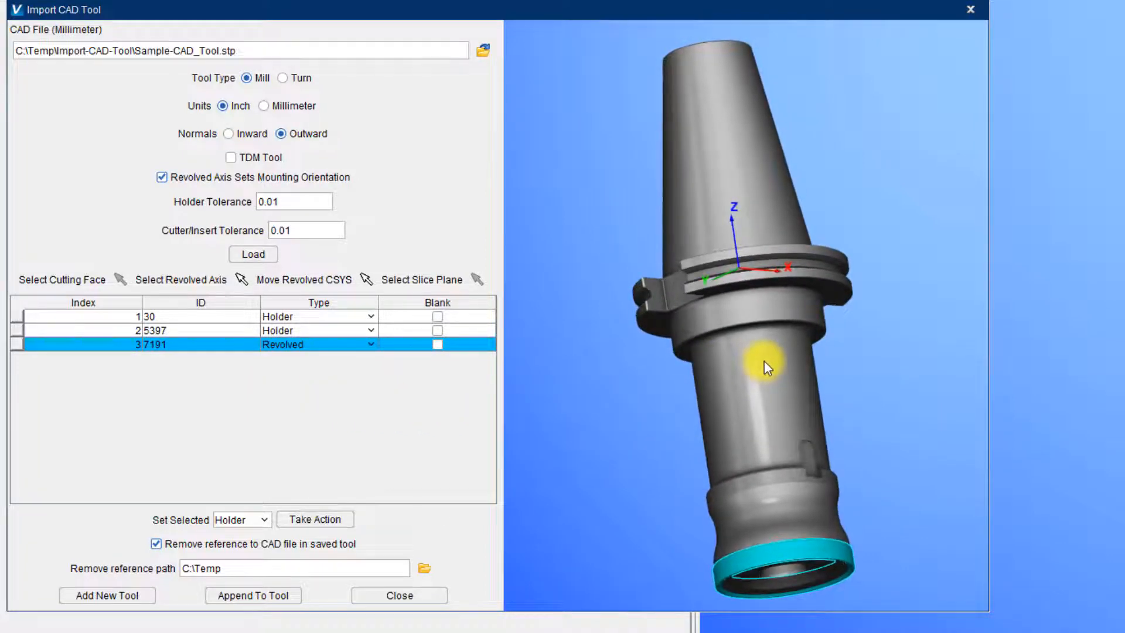
click(438, 330)
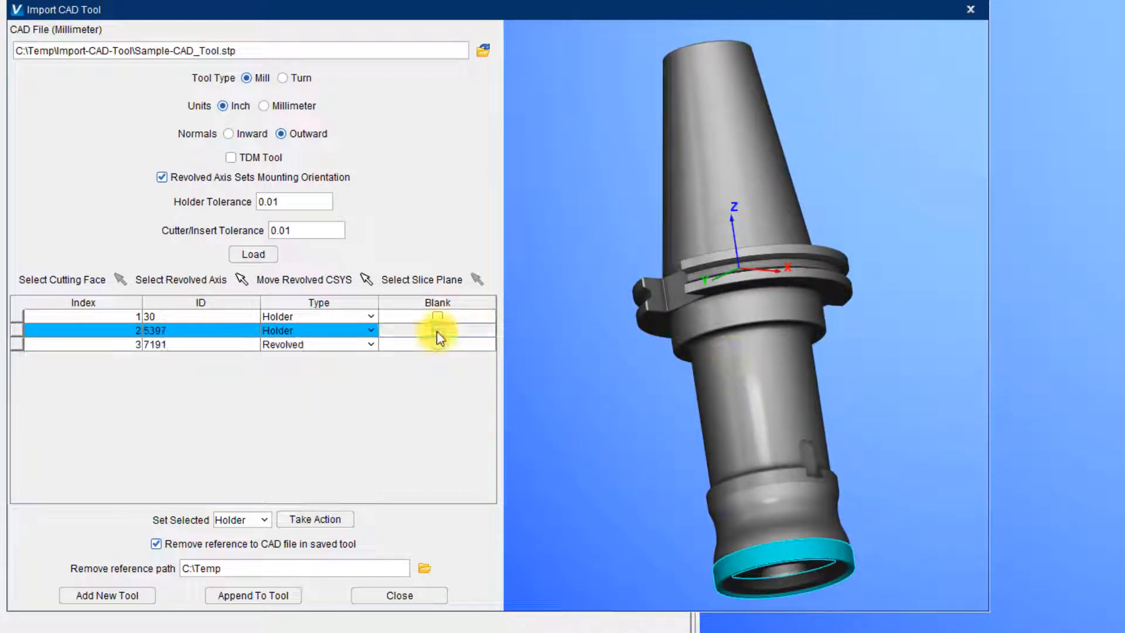
click(438, 330)
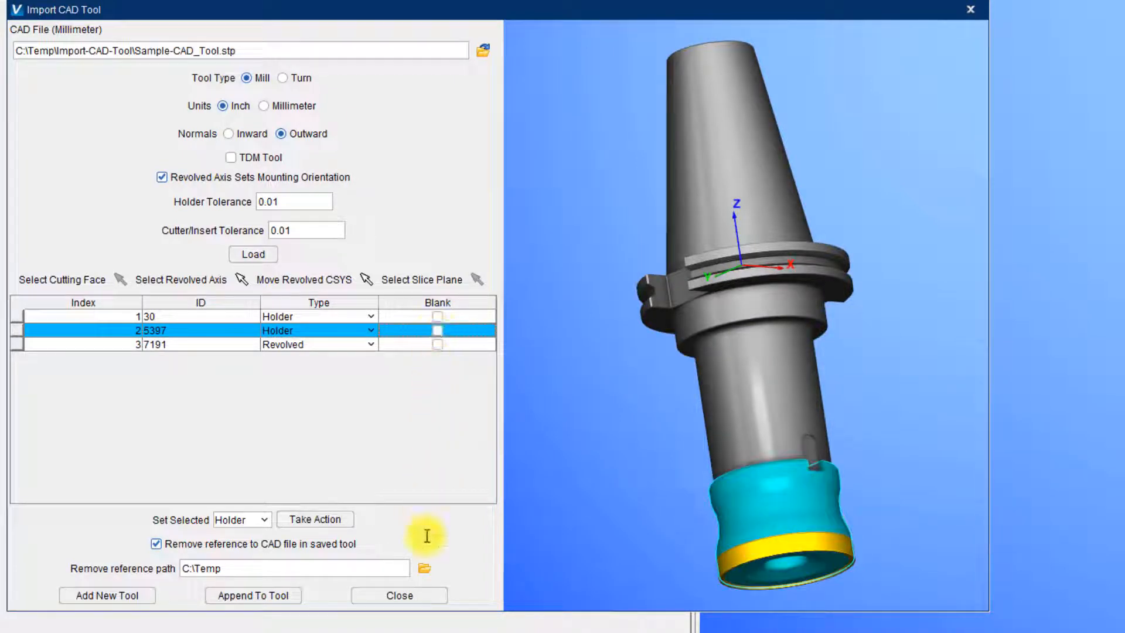
Confirm C:\Temp as the remove reference path and add the imported components as a new tool.
click(424, 568)
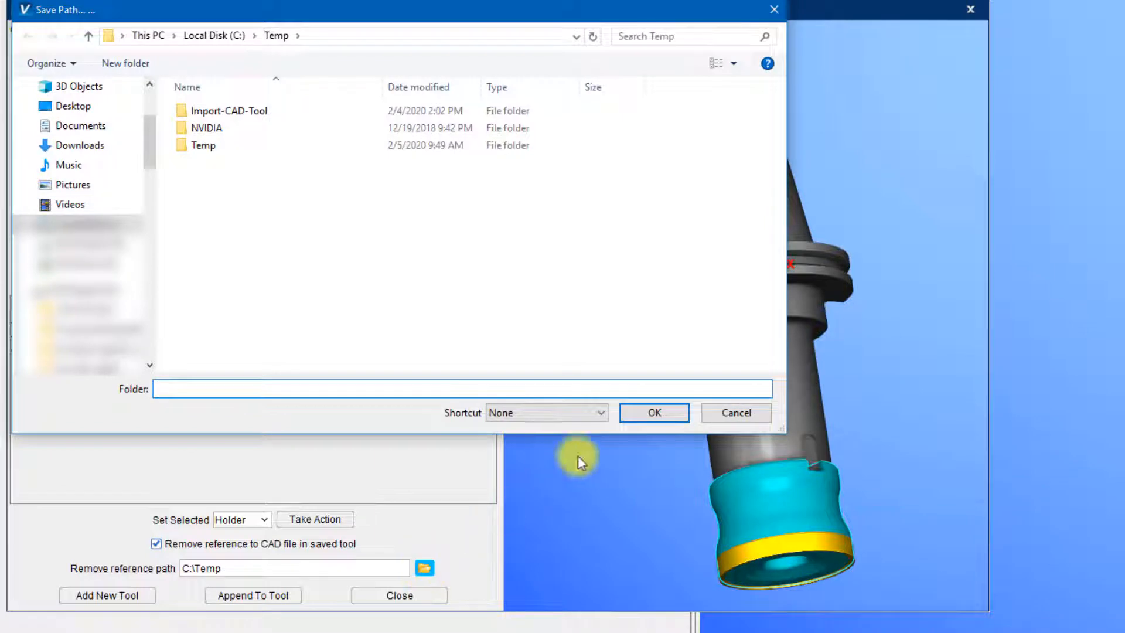
click(634, 415)
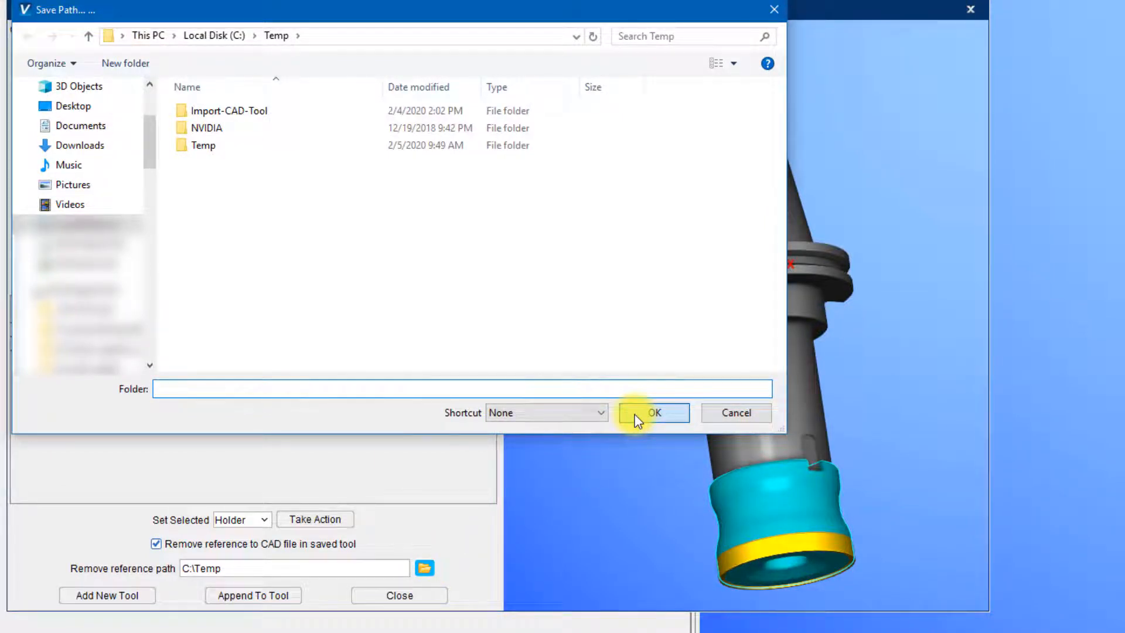
click(637, 417)
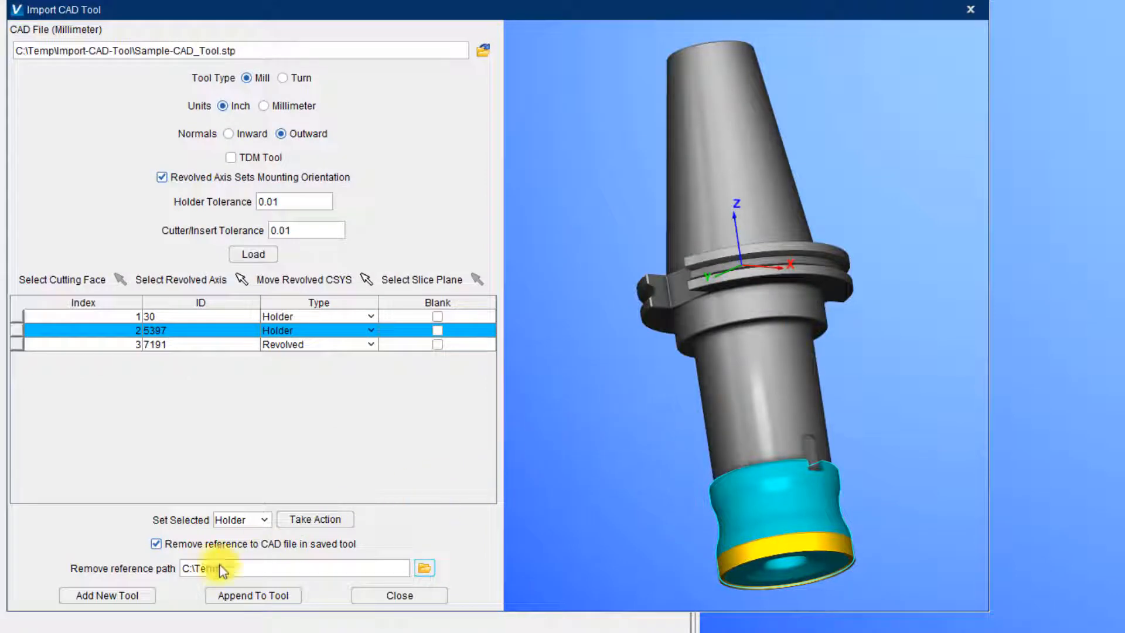
click(128, 597)
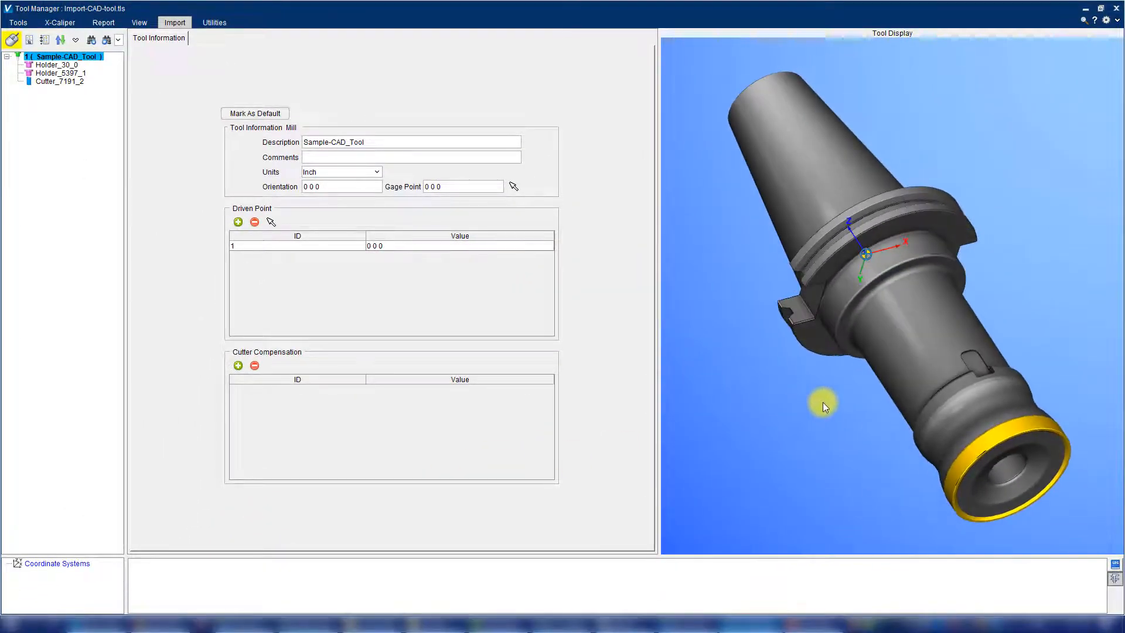
Examine the flange and lower holder details of the newly added tool up close.
click(56, 65)
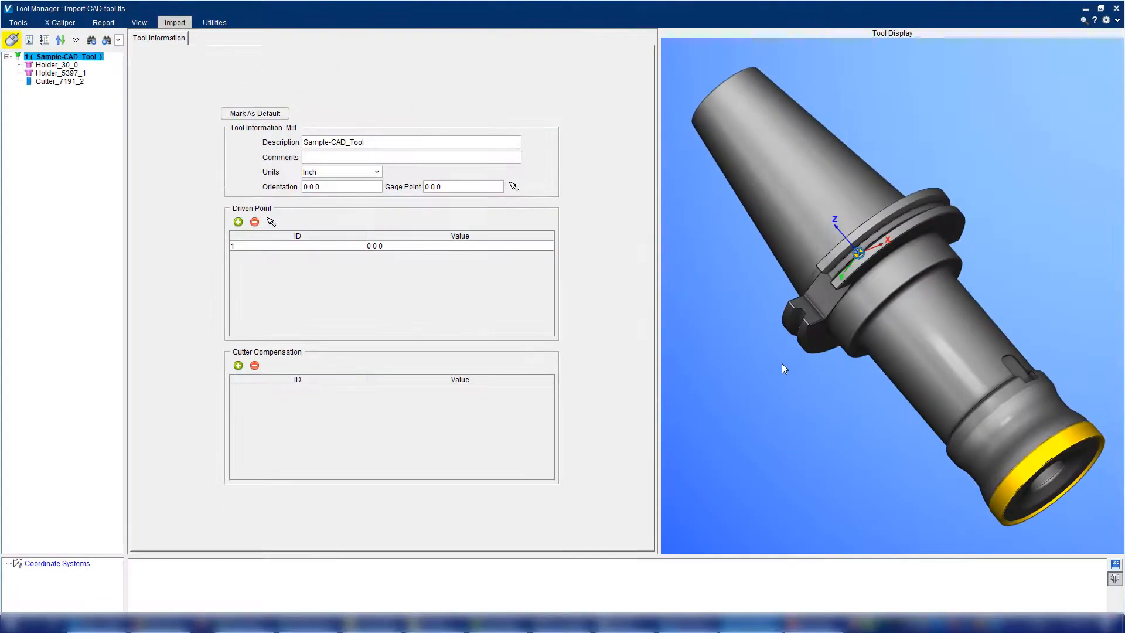
scroll(826, 313, up, 5)
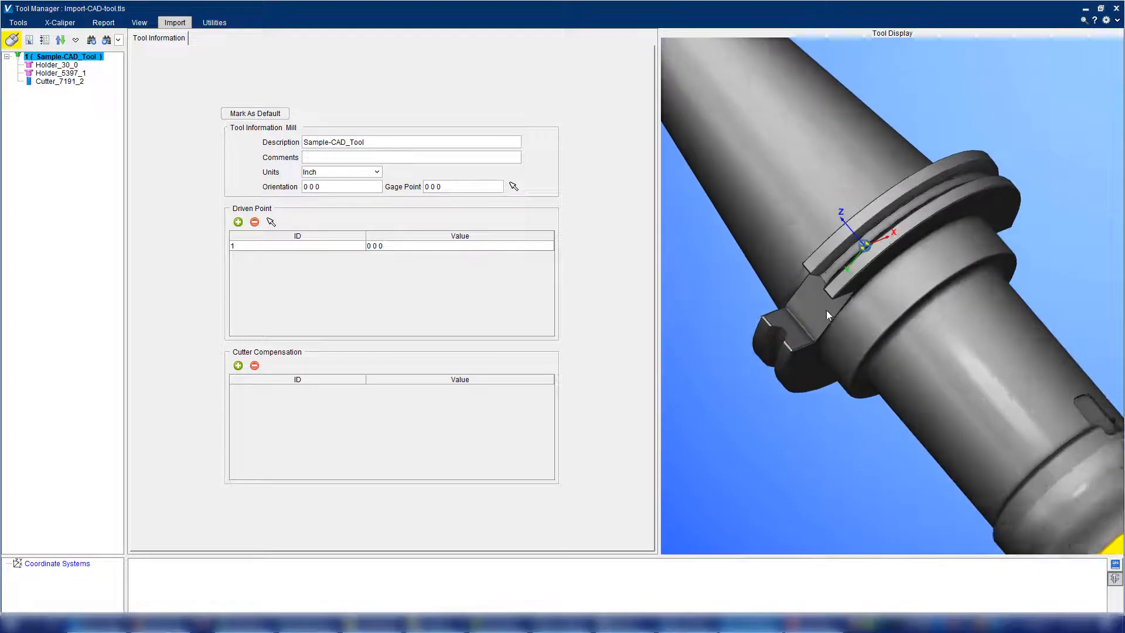
scroll(826, 311, down, 5)
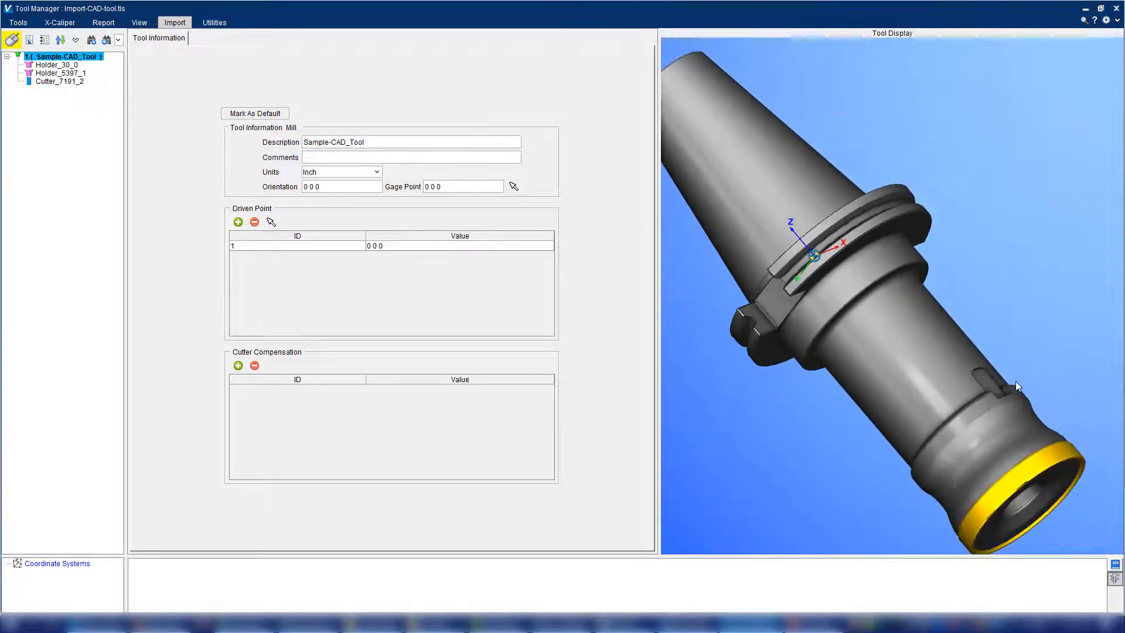
scroll(1015, 381, up, 6)
scroll(1016, 381, up, 3)
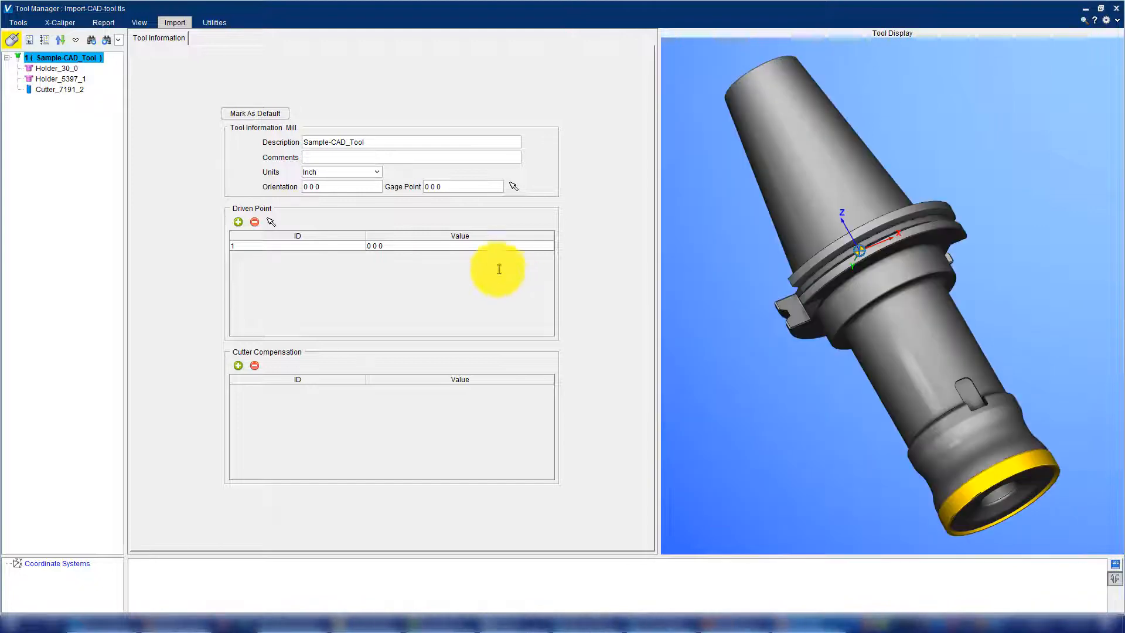
Start a second CAD tool import and load Sample-CAD_Tool.stp again.
click(173, 22)
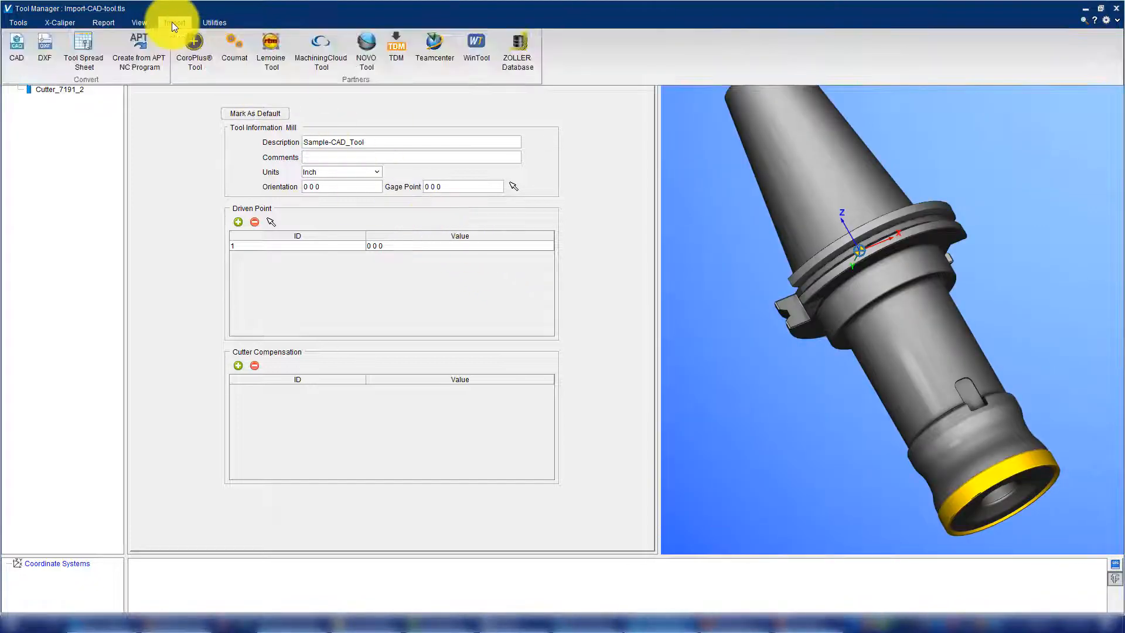
click(16, 58)
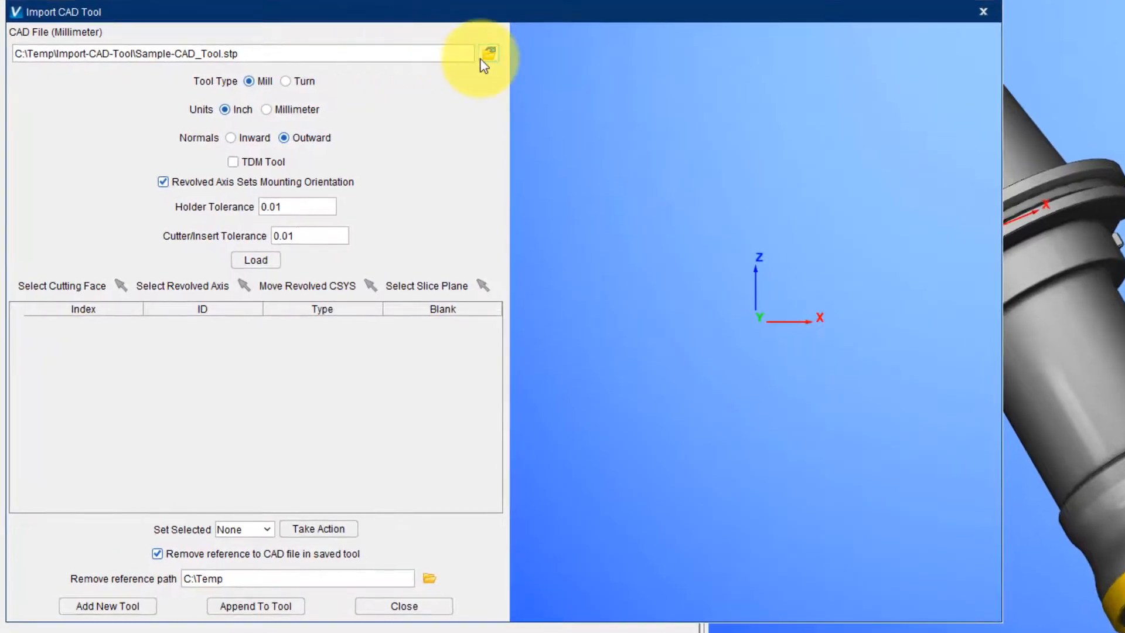
click(486, 55)
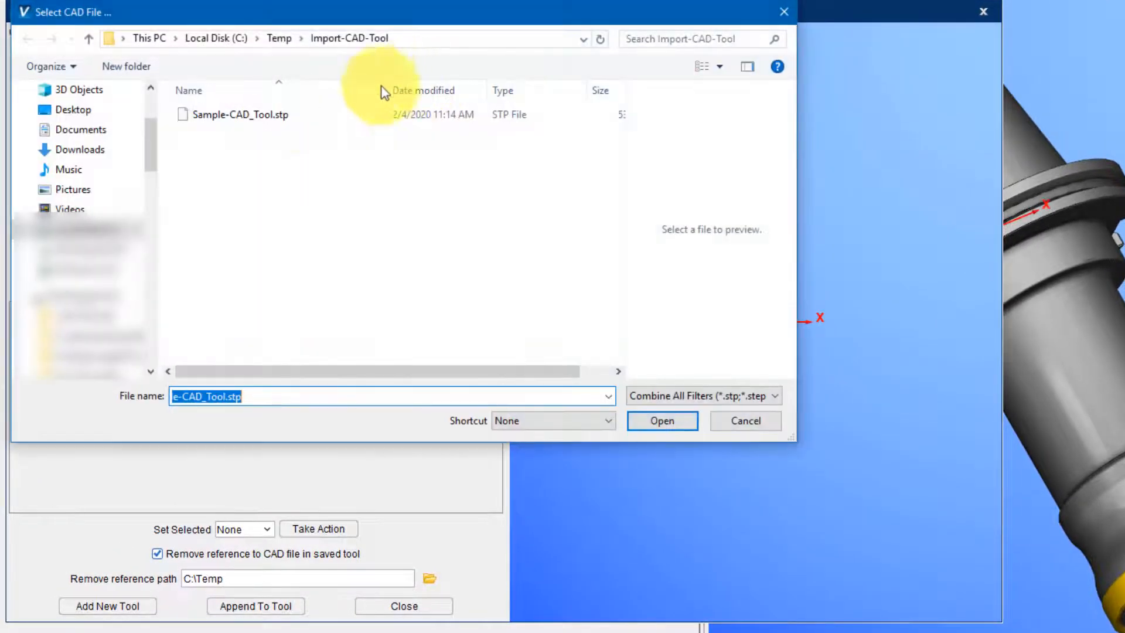
click(268, 119)
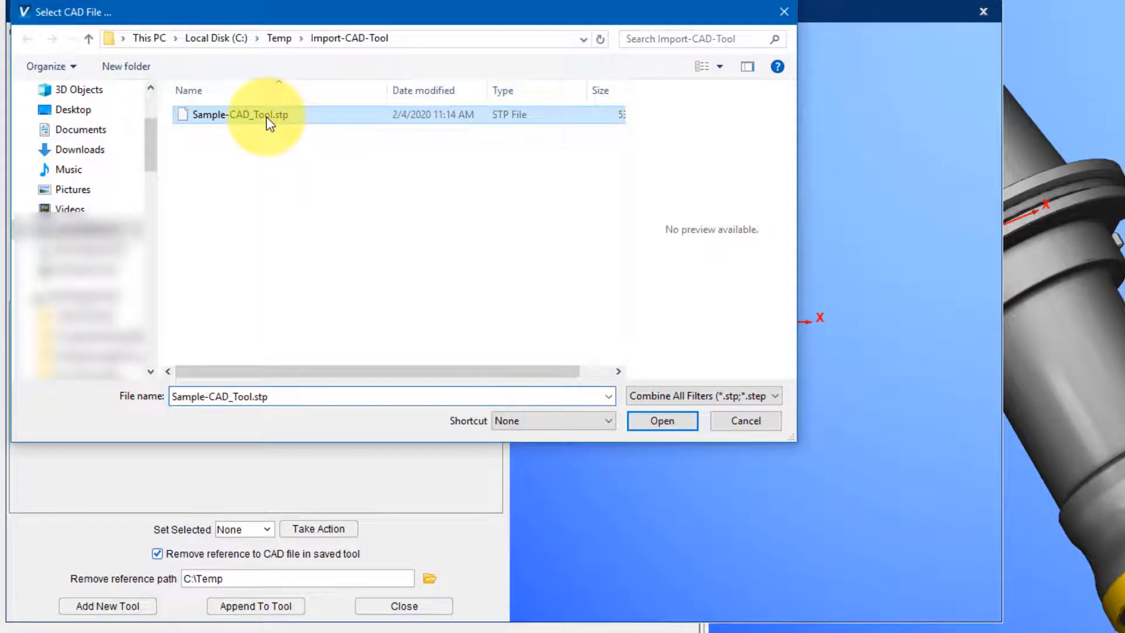
click(650, 420)
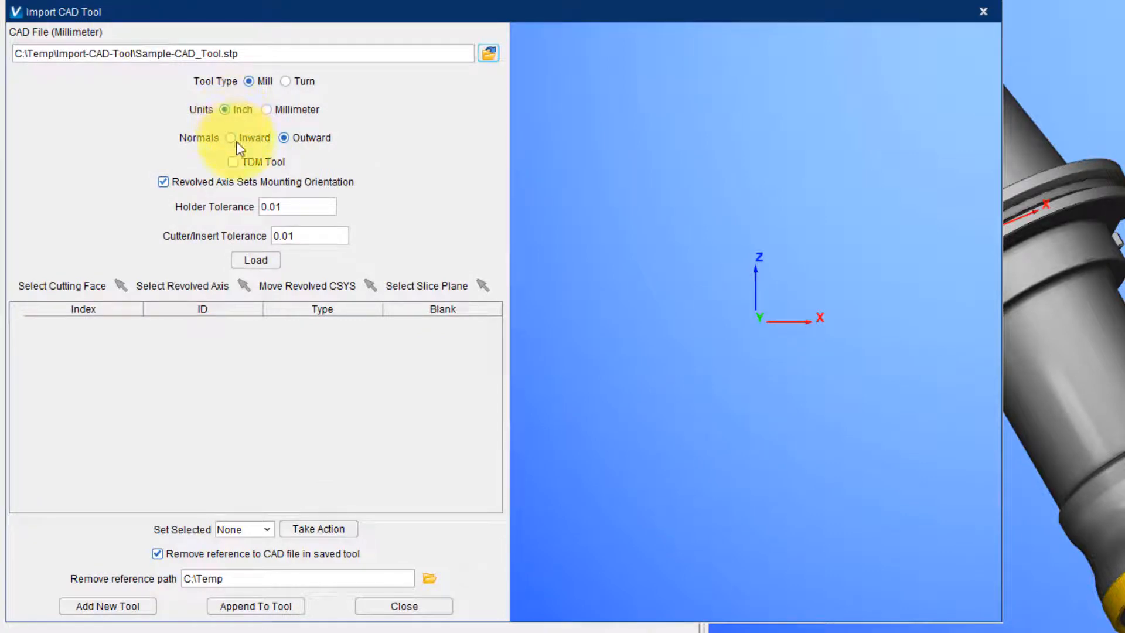
click(262, 260)
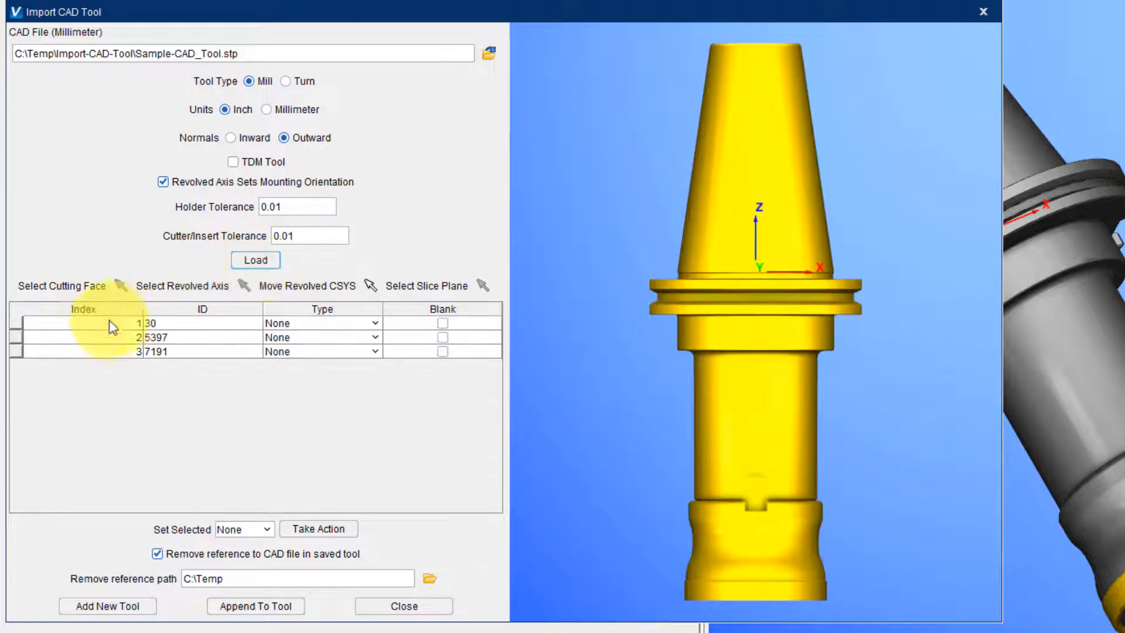
Assign the Holder type to components 30 and 5397 of the reloaded CAD tool.
click(92, 325)
ctrl+click(91, 340)
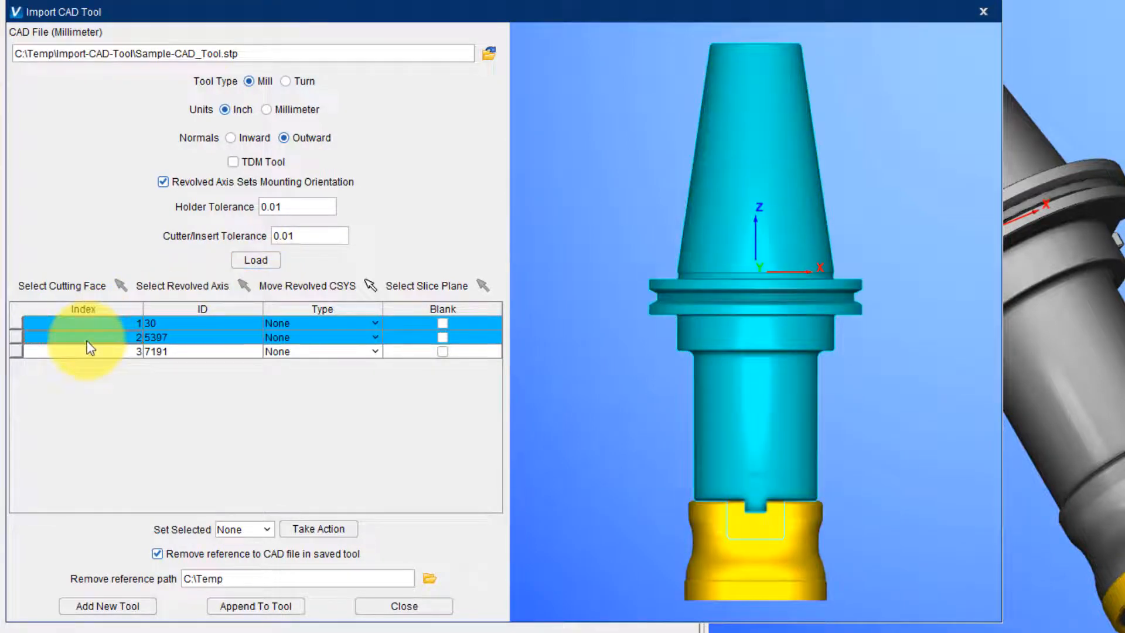
click(229, 530)
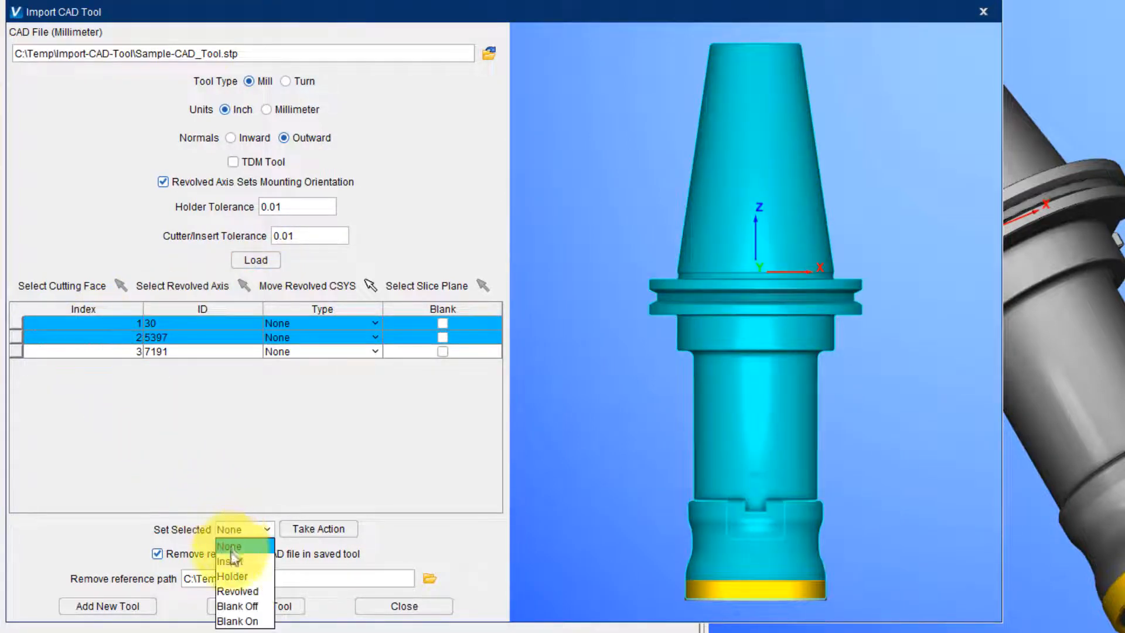
click(232, 577)
click(316, 529)
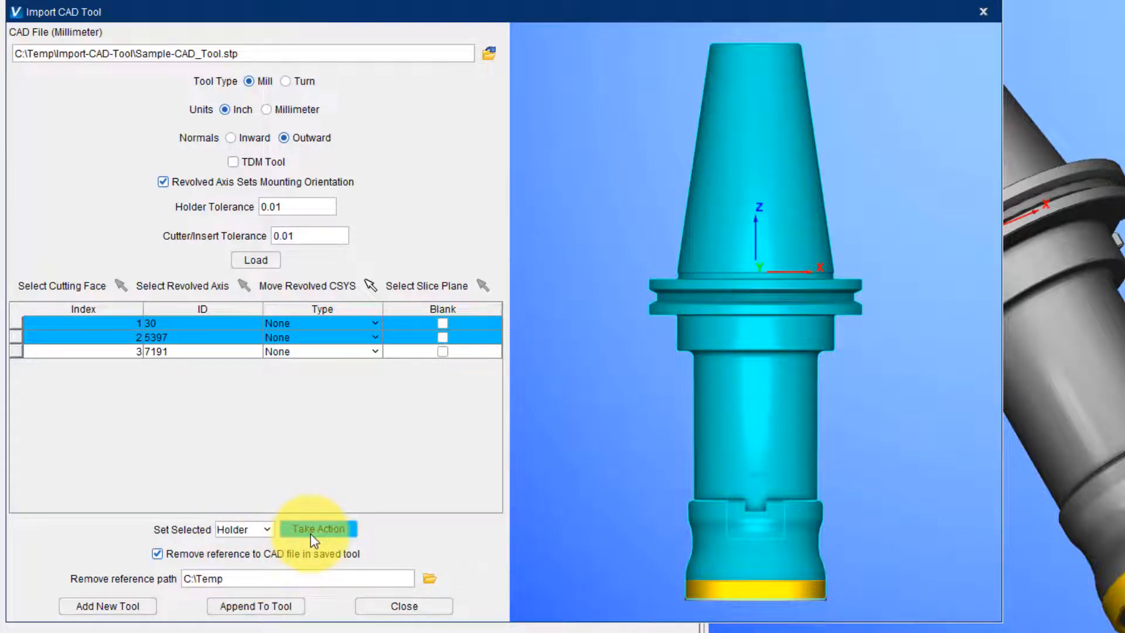
Set component 7191's type to Revolved and pick the Z axis as its revolved axis.
click(370, 352)
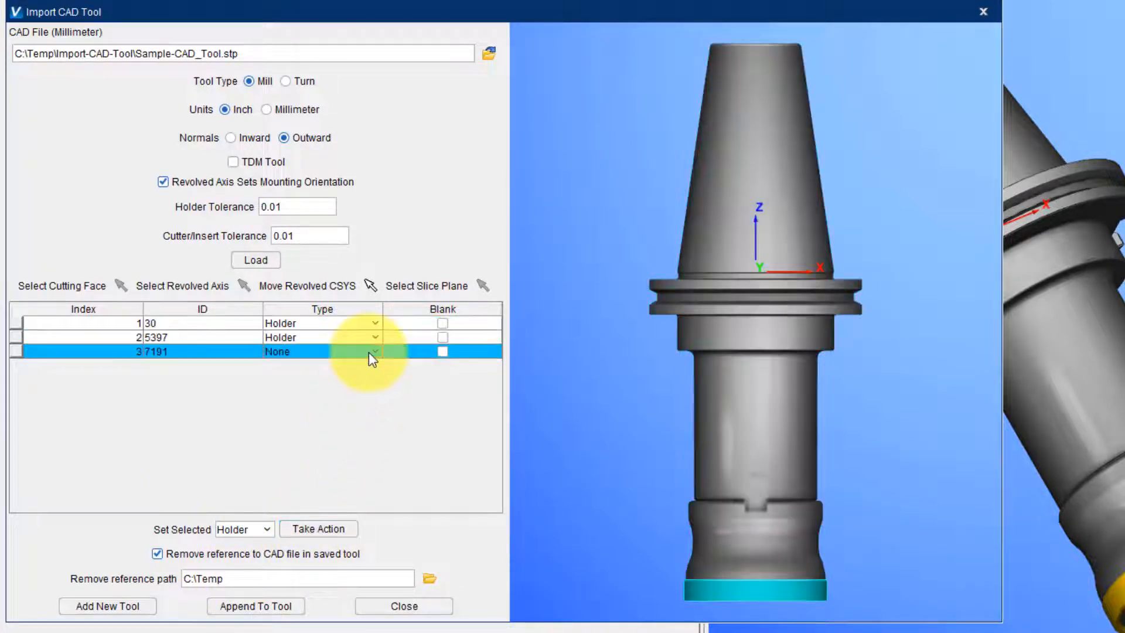
click(369, 353)
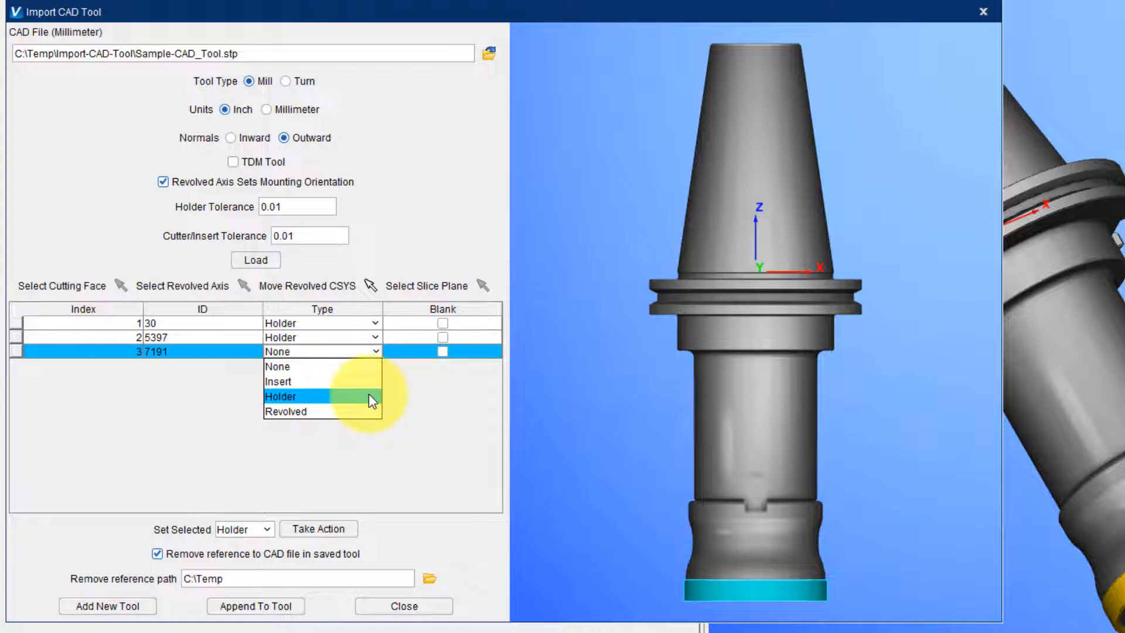
click(369, 412)
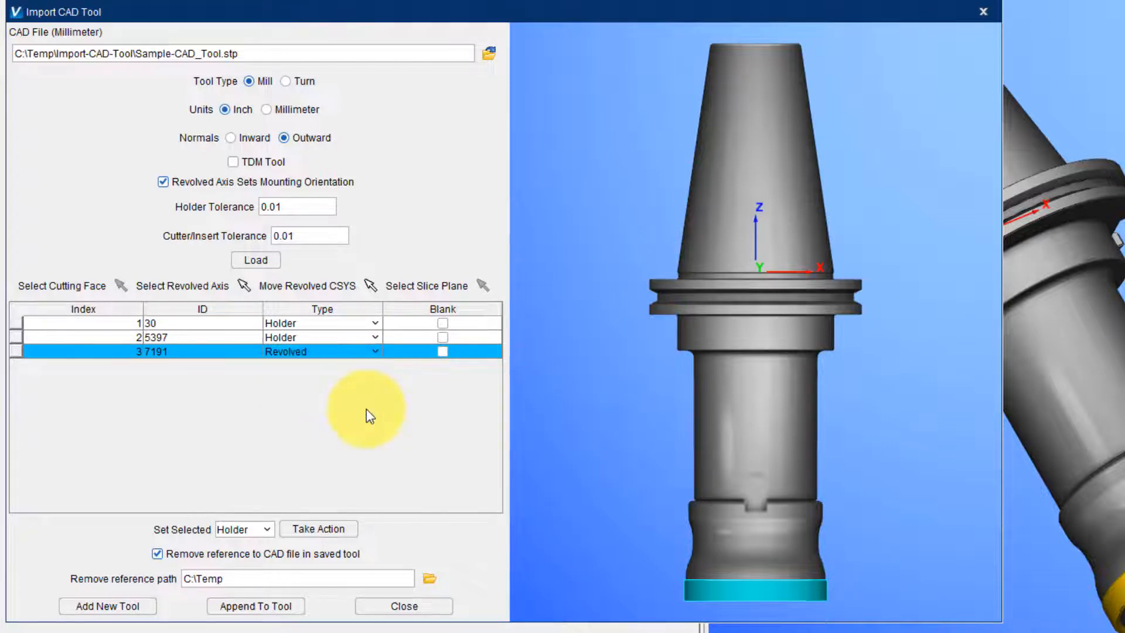
click(245, 287)
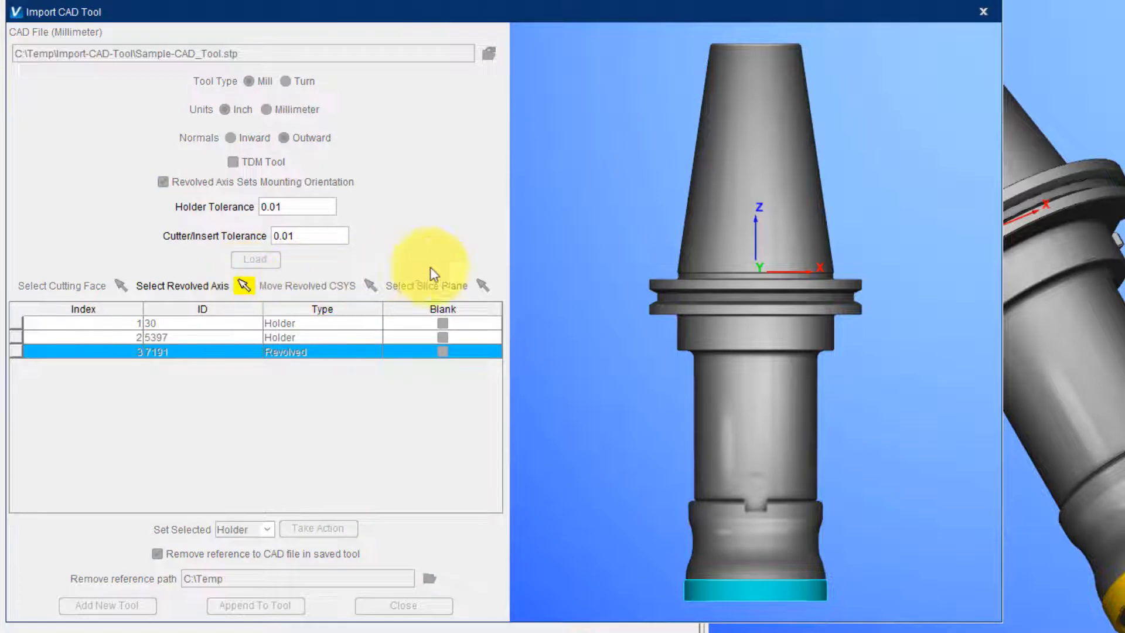
click(746, 245)
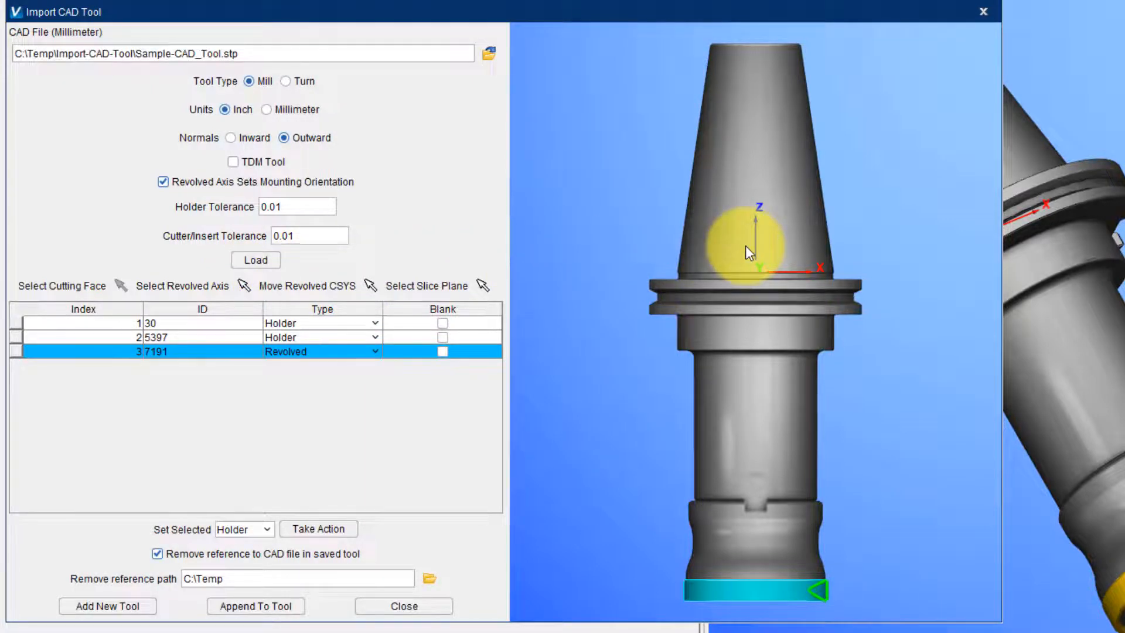
Assign the Z axis as the revolved axis of holder component 5397 and of holder component 30.
click(16, 340)
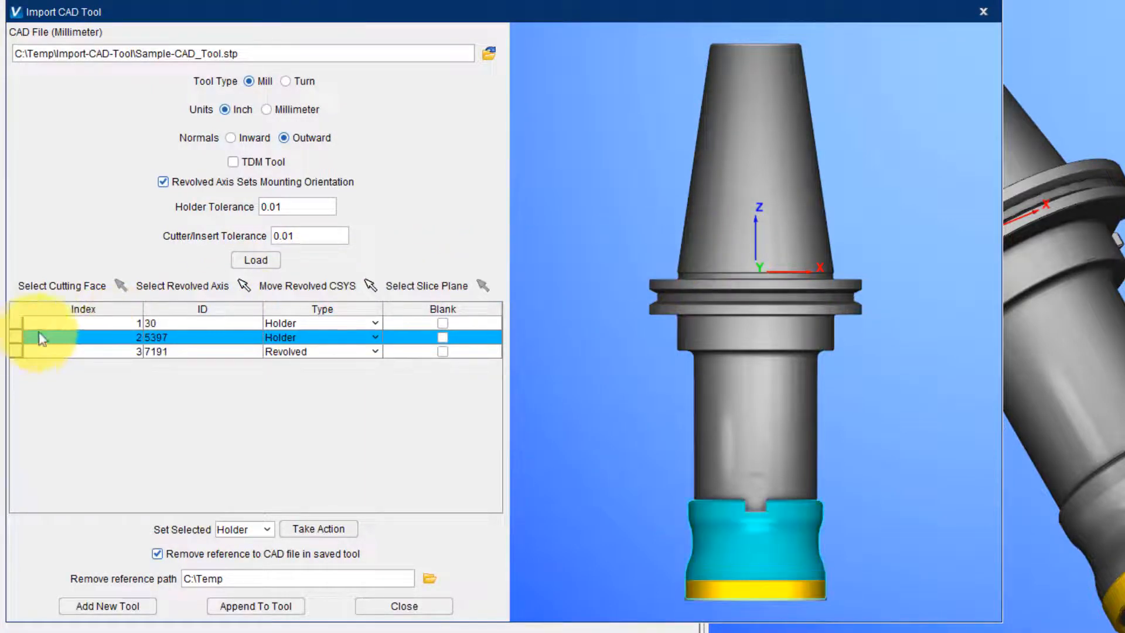
click(244, 286)
click(767, 247)
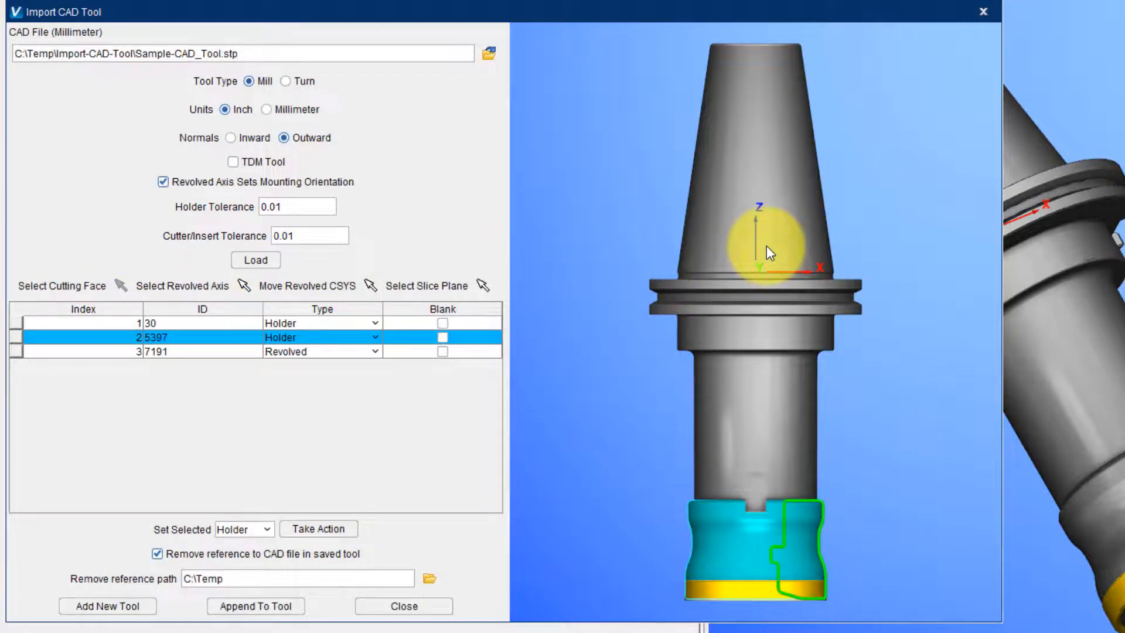
click(22, 323)
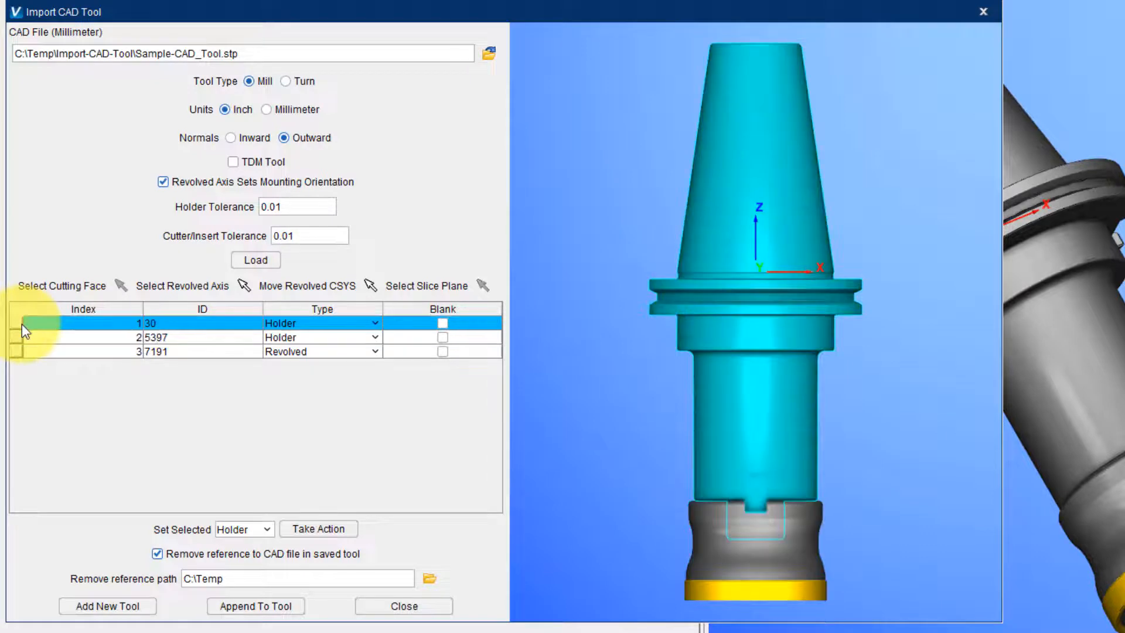
click(242, 287)
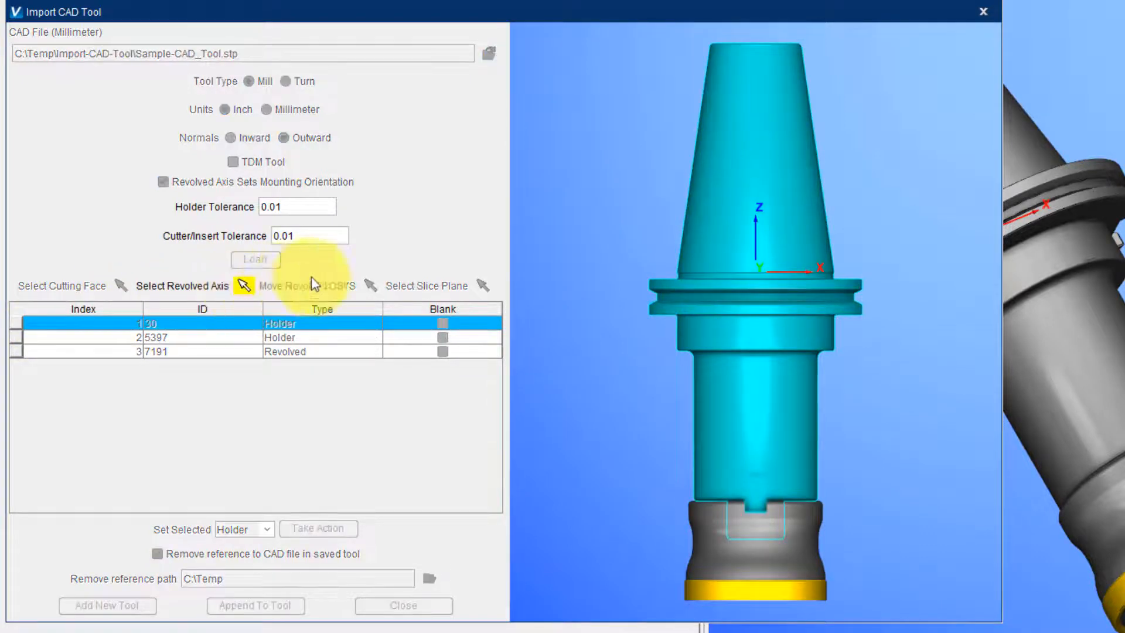
click(748, 232)
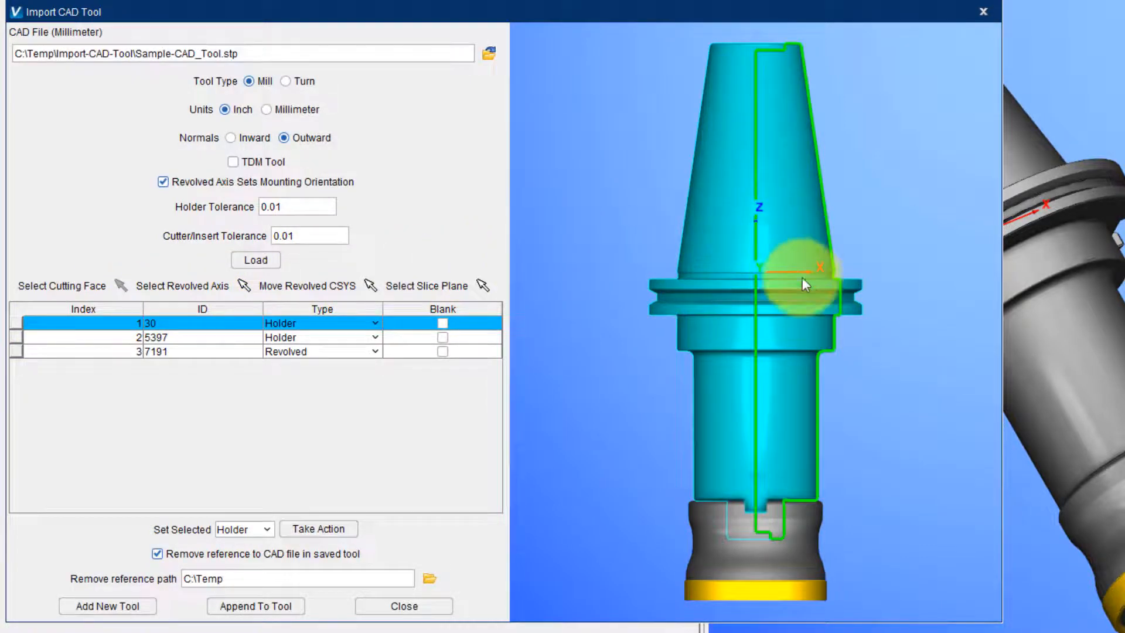
Pick a different slice plane for component 30's revolved profile on the holder body just below the flange.
middle_drag(803, 277, 660, 323)
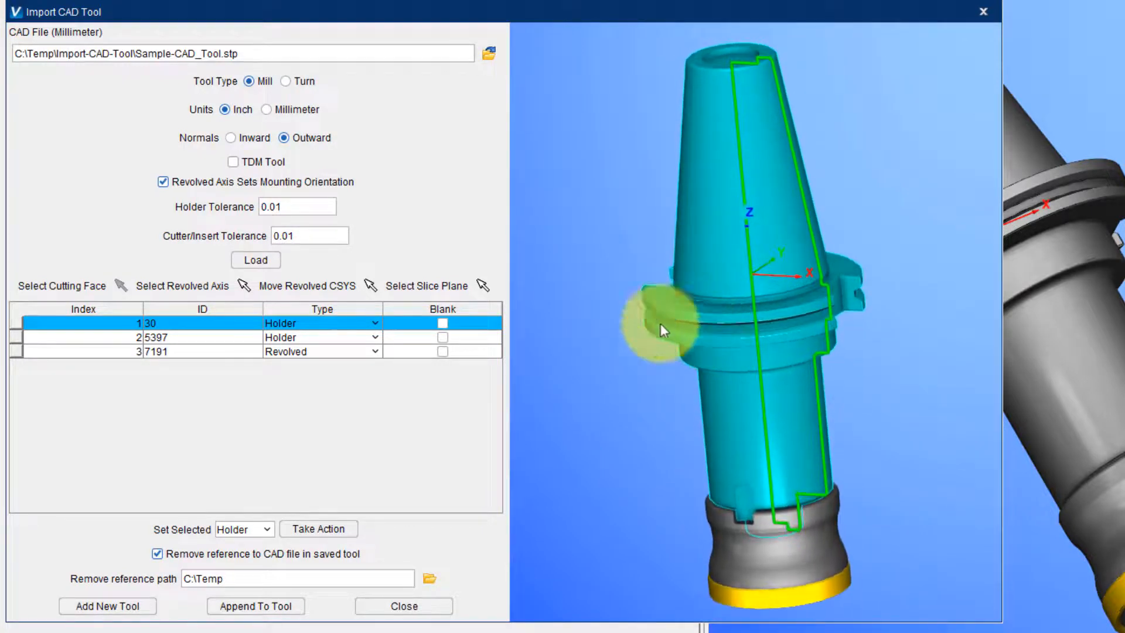
click(487, 286)
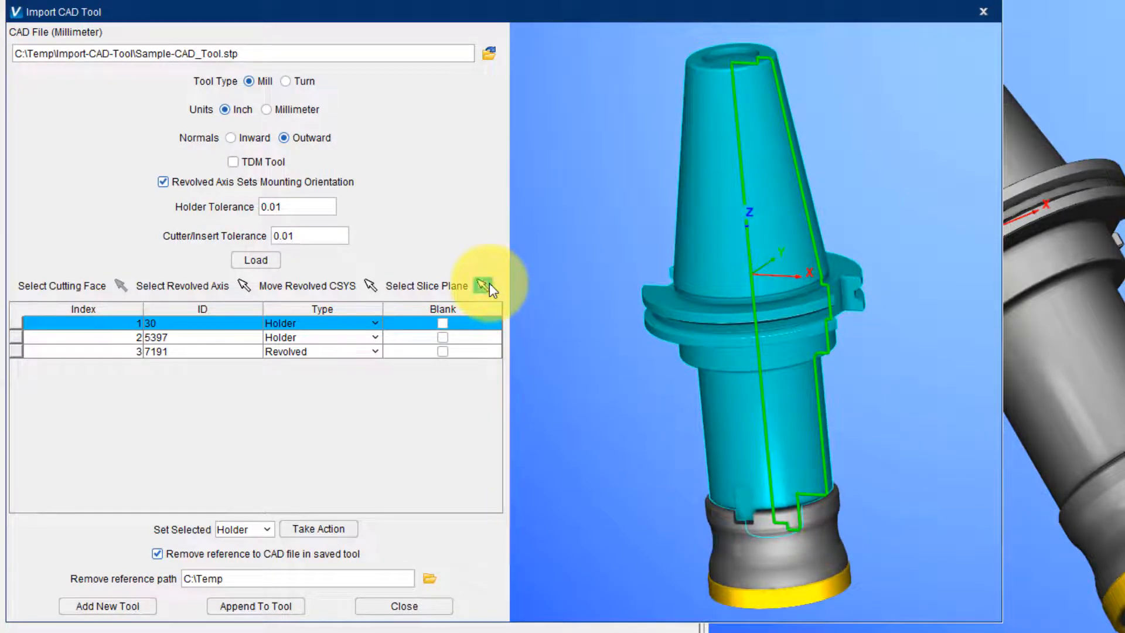
scroll(764, 344, down, 1)
click(764, 343)
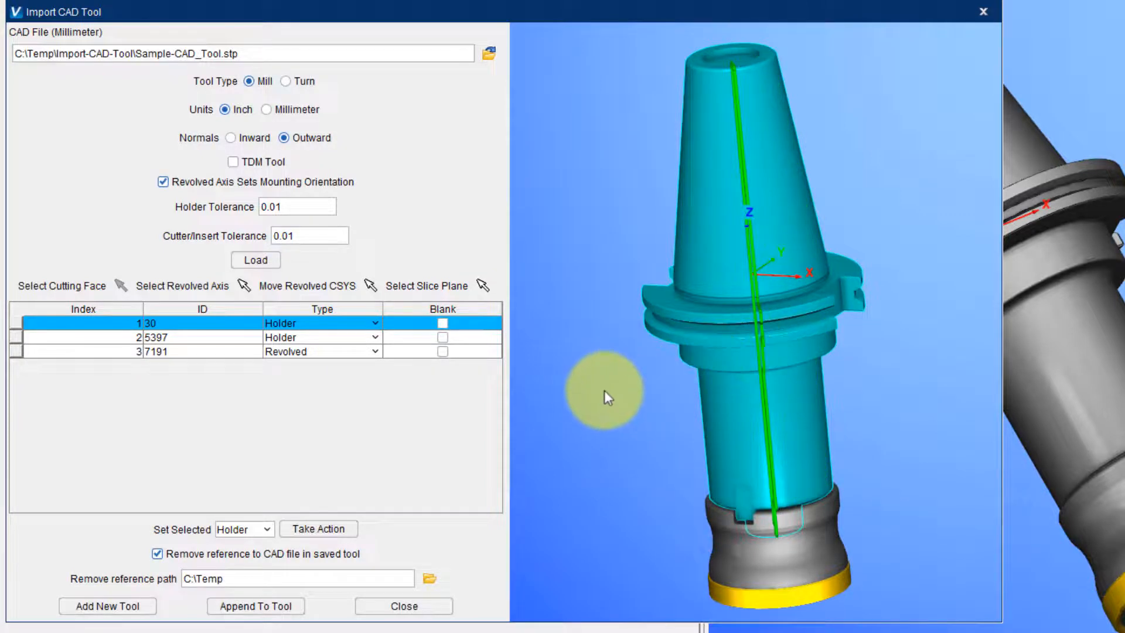
middle_drag(604, 390, 705, 399)
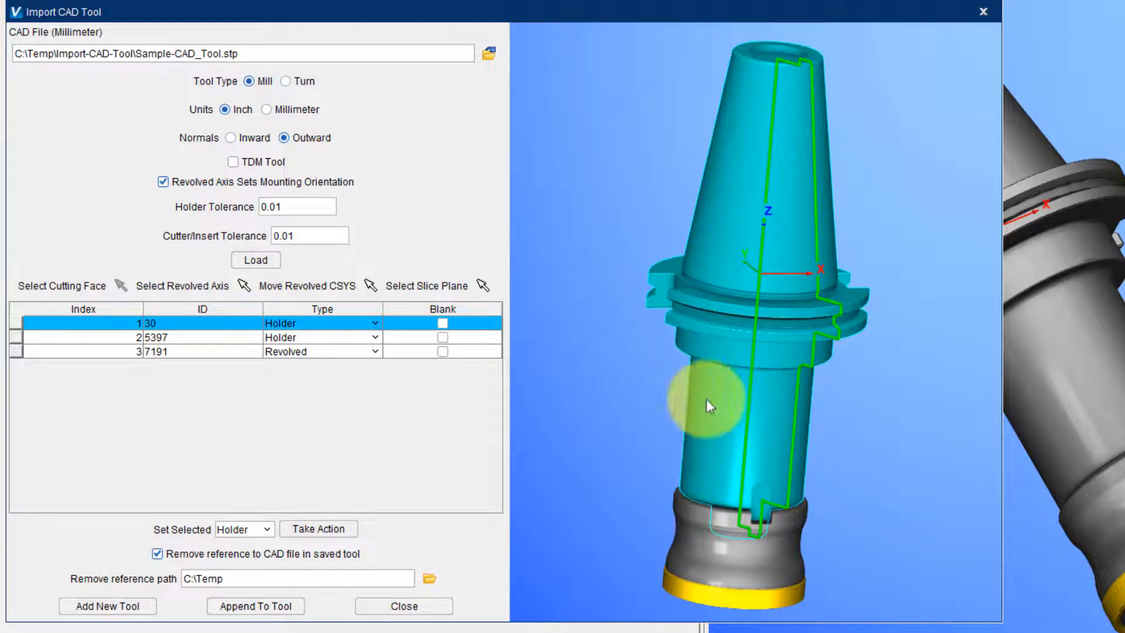
Add the revolved components as a new tool and view the resulting solid from different angles.
click(94, 606)
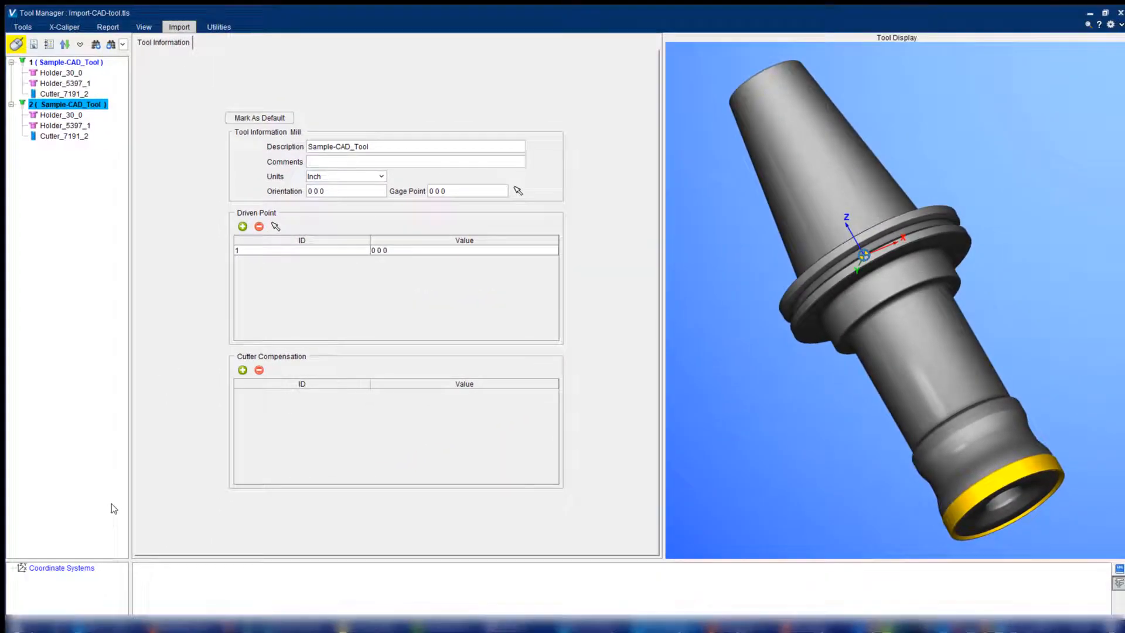
middle_drag(768, 225, 812, 304)
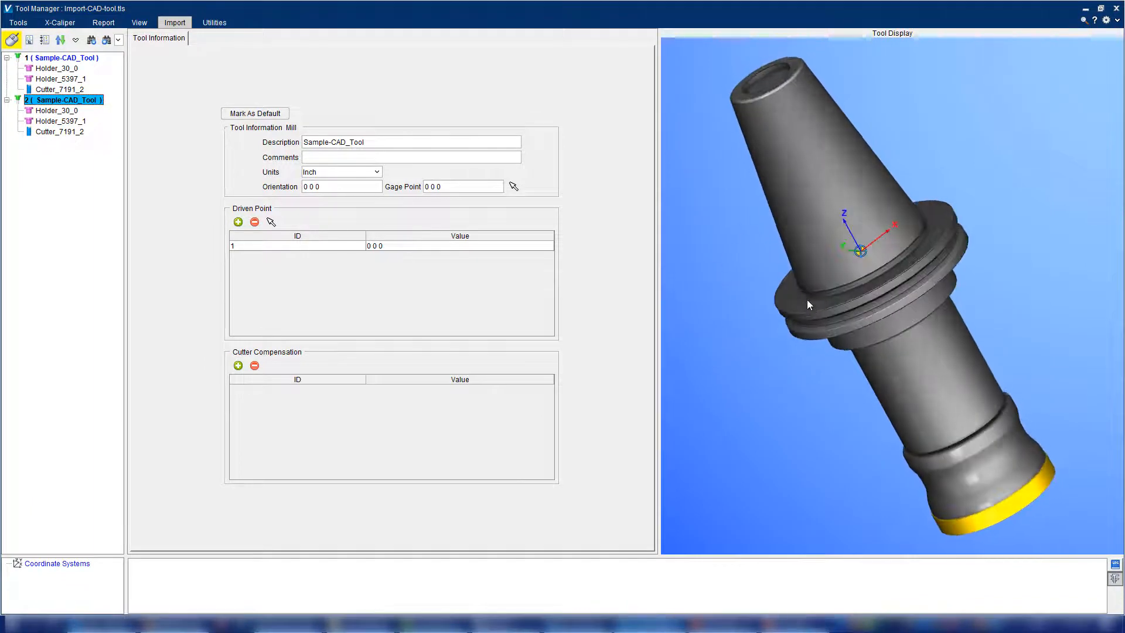
drag(809, 304, 727, 269)
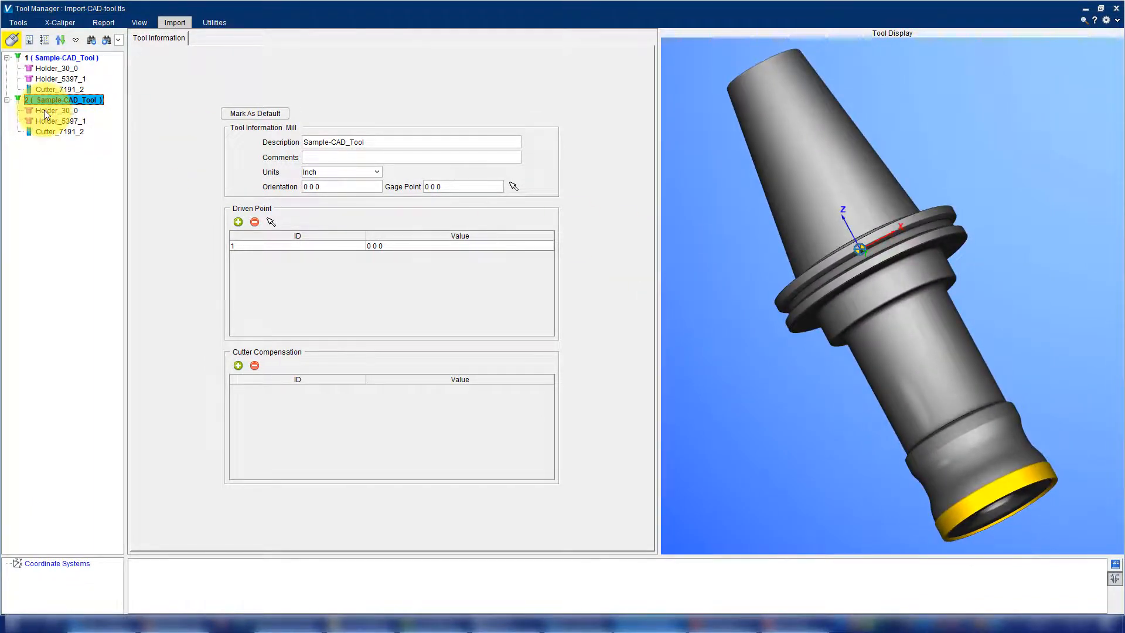
View the revolve profiles of Cutter_7191_2, Holder_5397_1 and Holder_30_0 in tool 2.
click(42, 132)
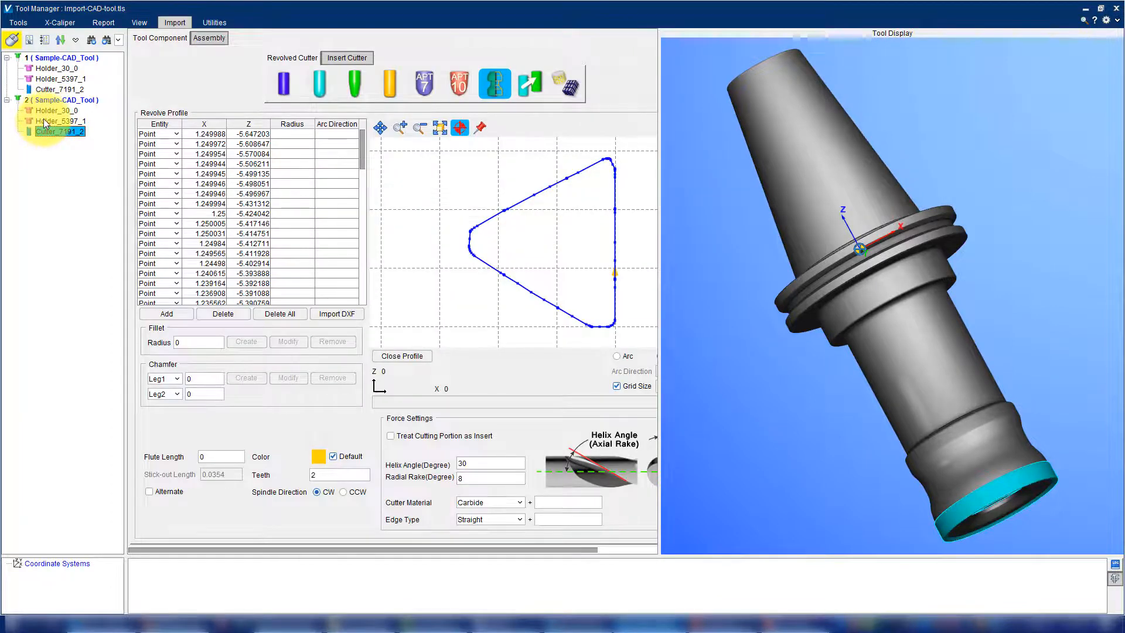
click(45, 121)
click(47, 110)
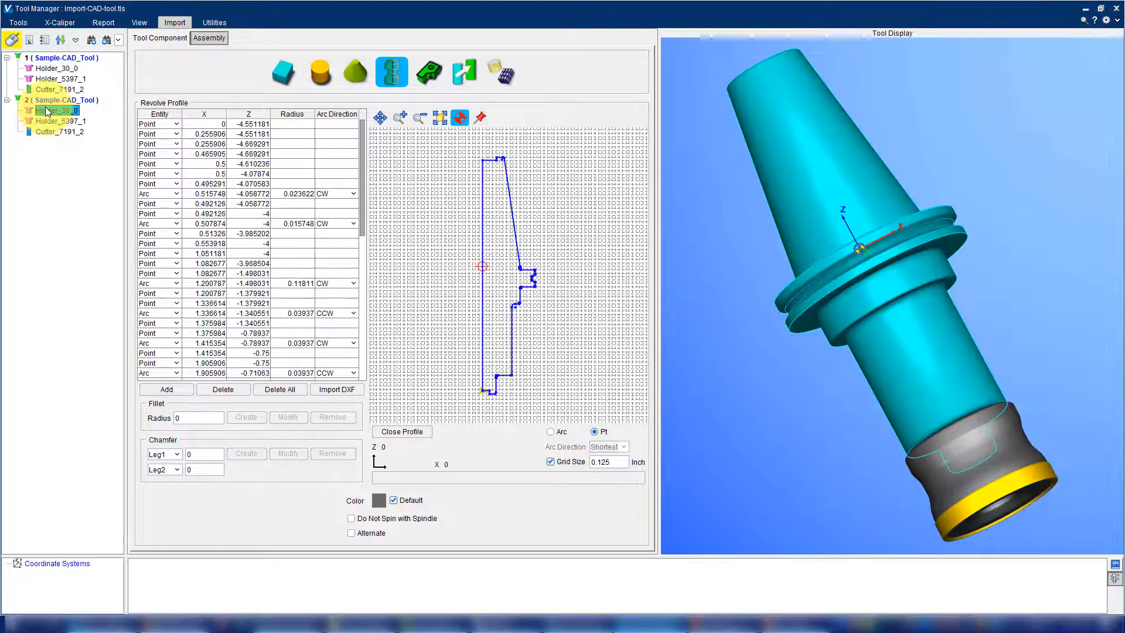
Add a point after the taper's lower corner point in the Holder_30_0 profile and set its X value to 0.
scroll(536, 266, up, 5)
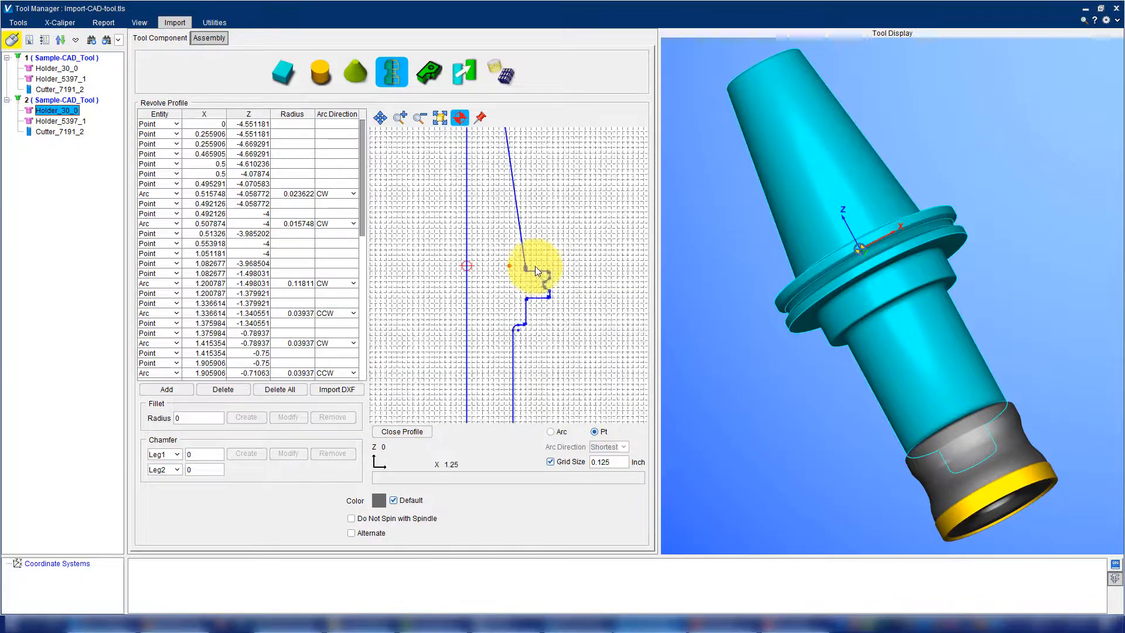
scroll(536, 266, up, 3)
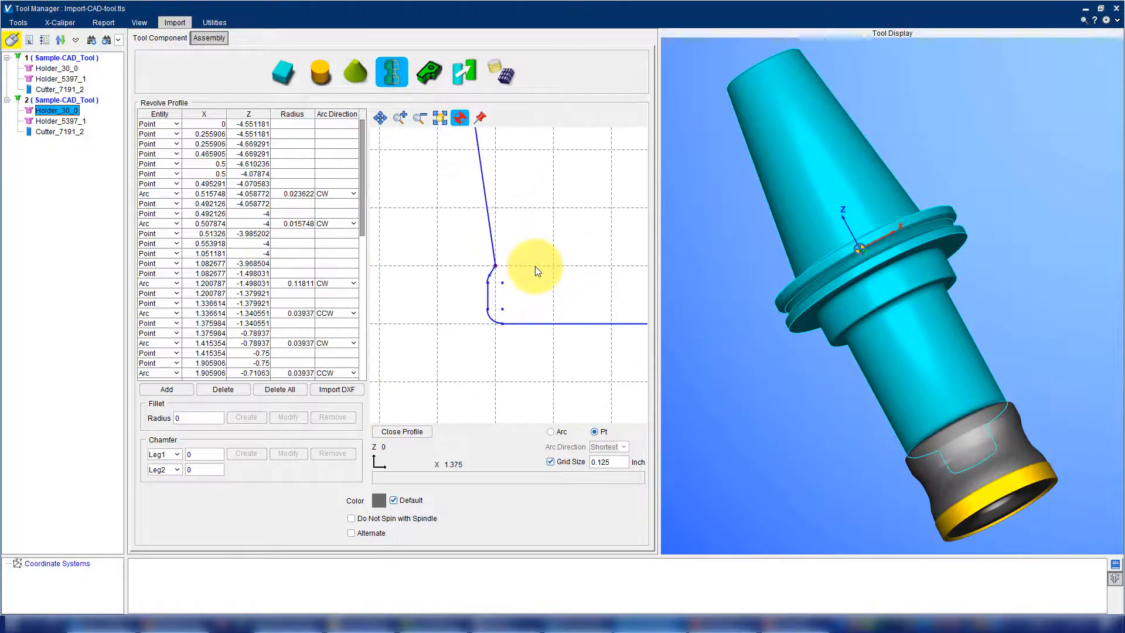
click(495, 266)
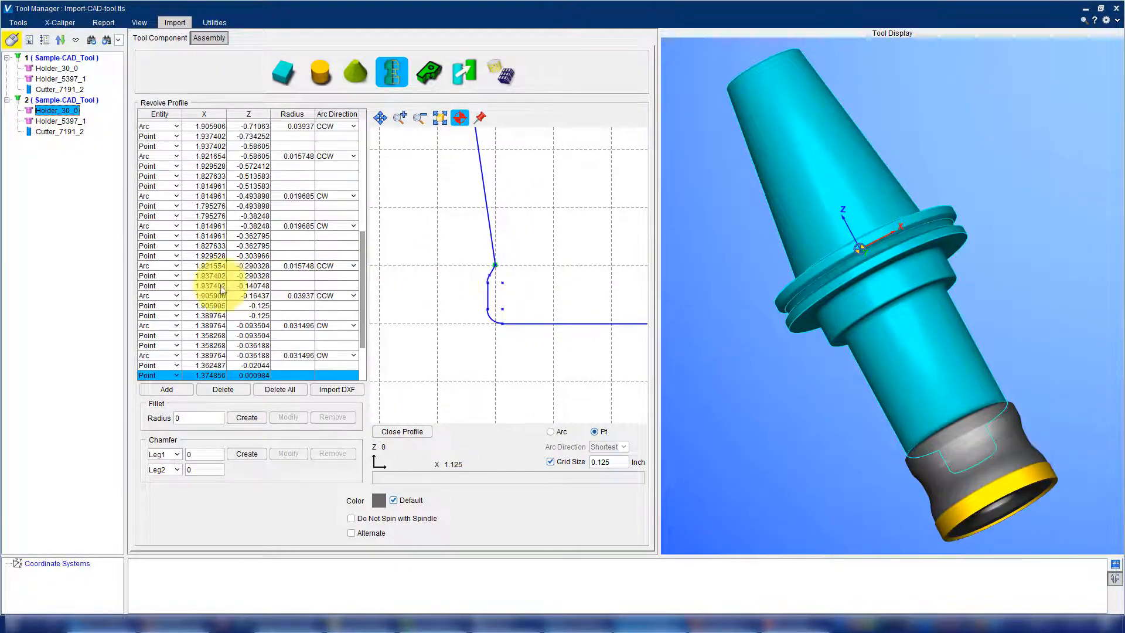
scroll(196, 287, down, 3)
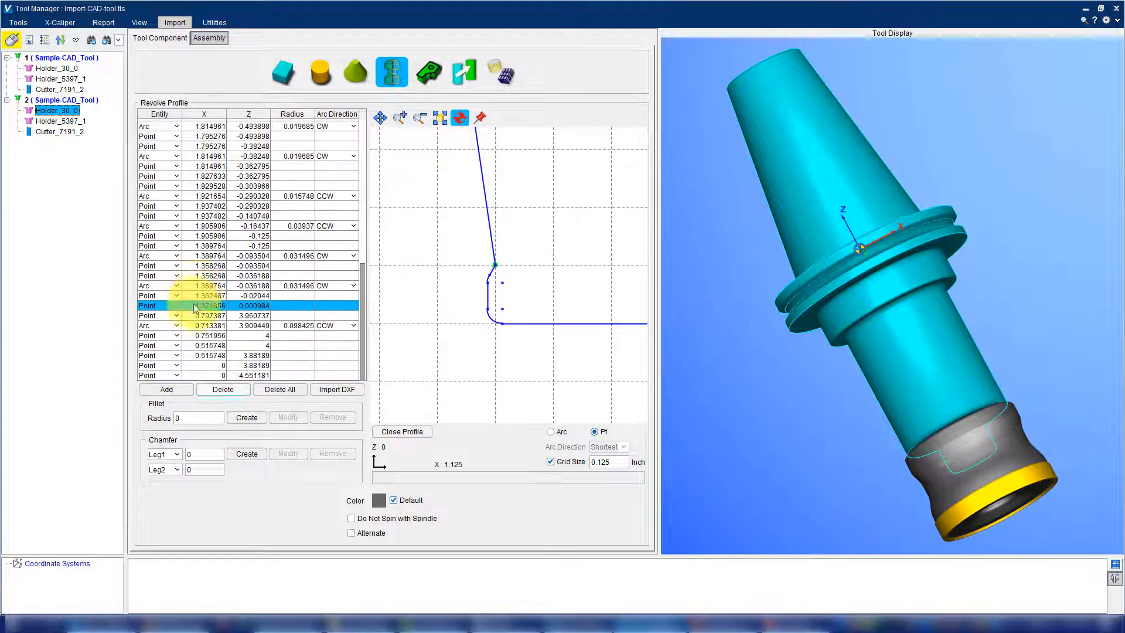
click(180, 390)
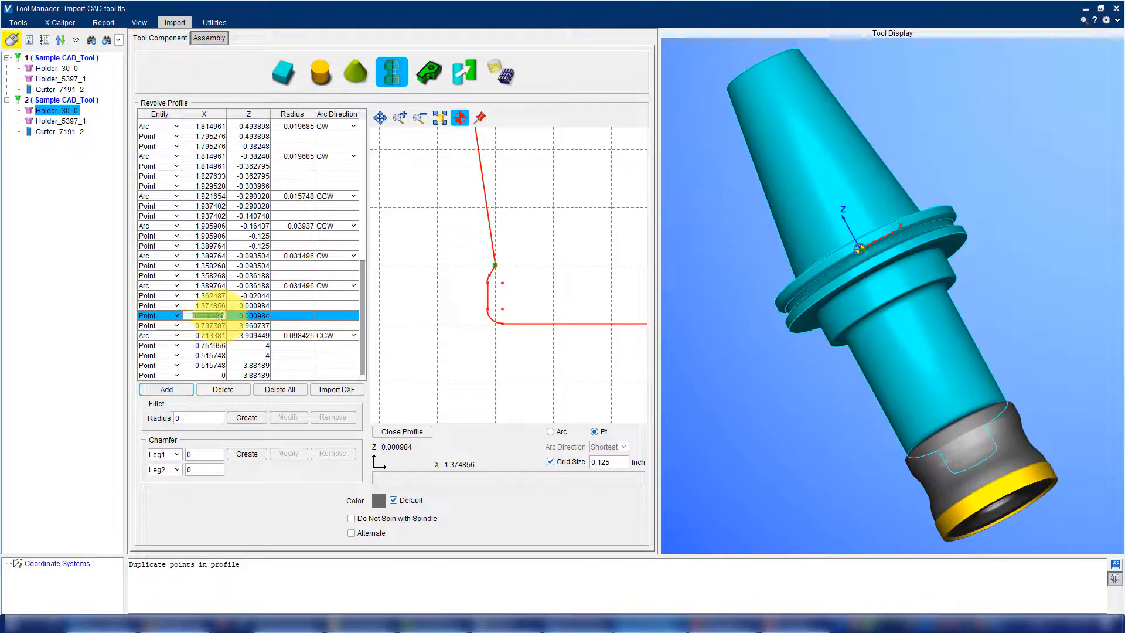
key(BackSpace)
text(0)
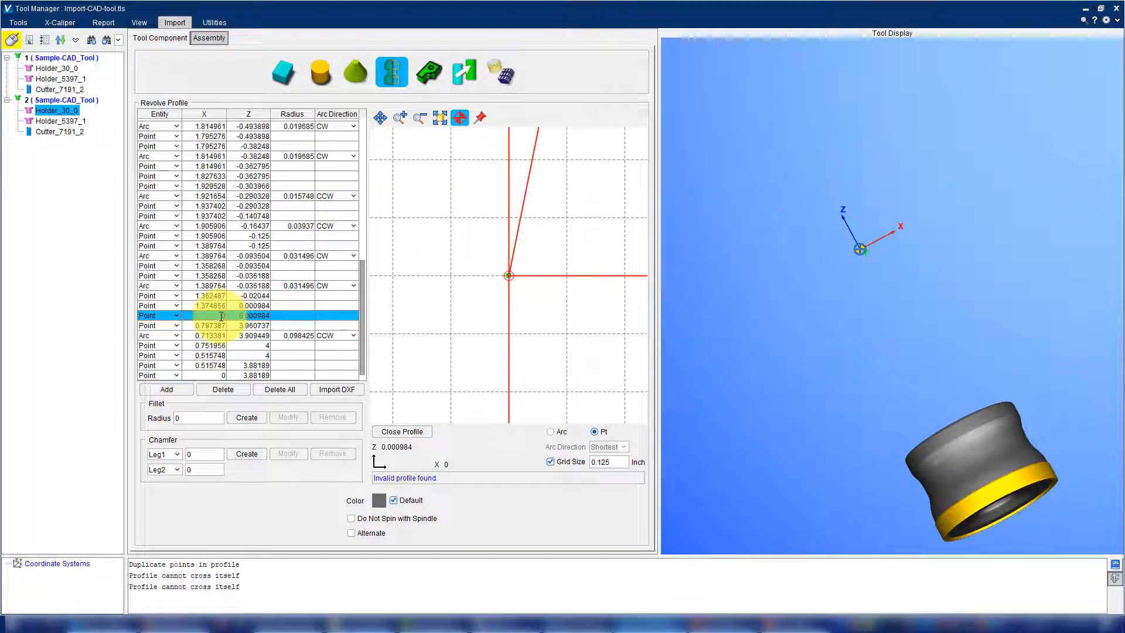
Delete the Holder_30_0 profile points of the upper taper, from X 0.797387, Z 3.960737 through X 0, Z 3.88189.
scroll(414, 242, down, 8)
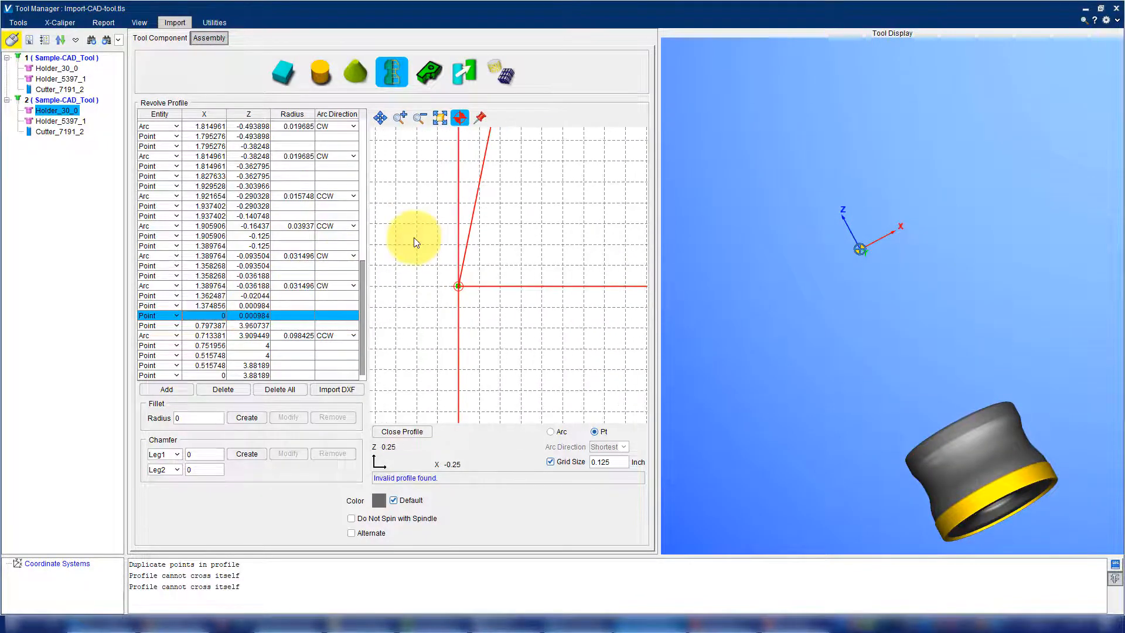
scroll(414, 237, down, 2)
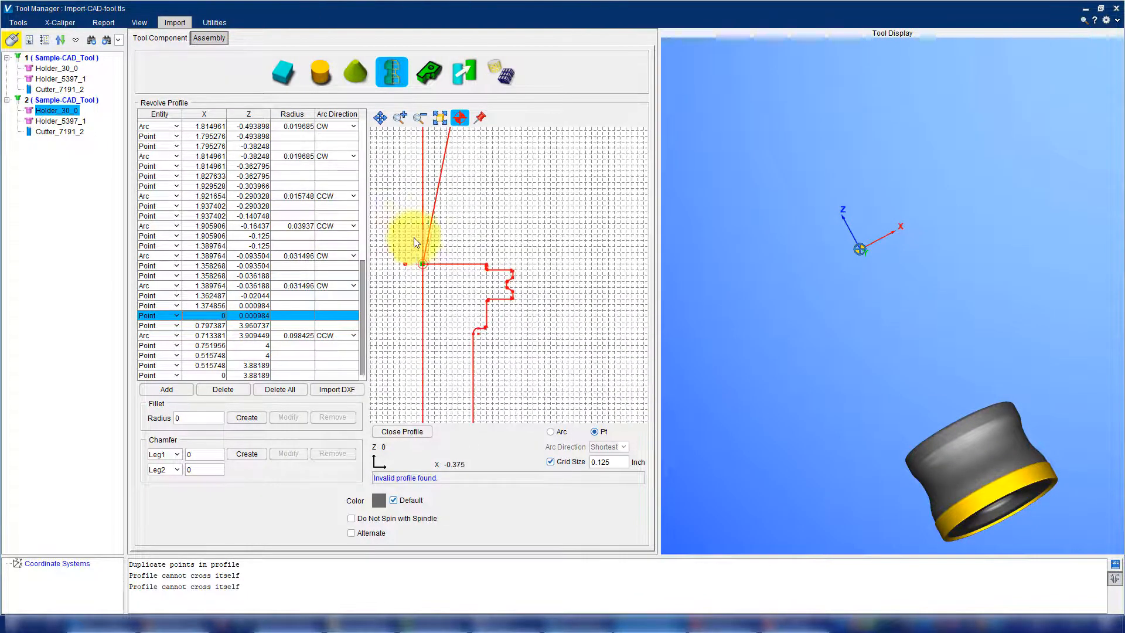
click(157, 325)
click(216, 390)
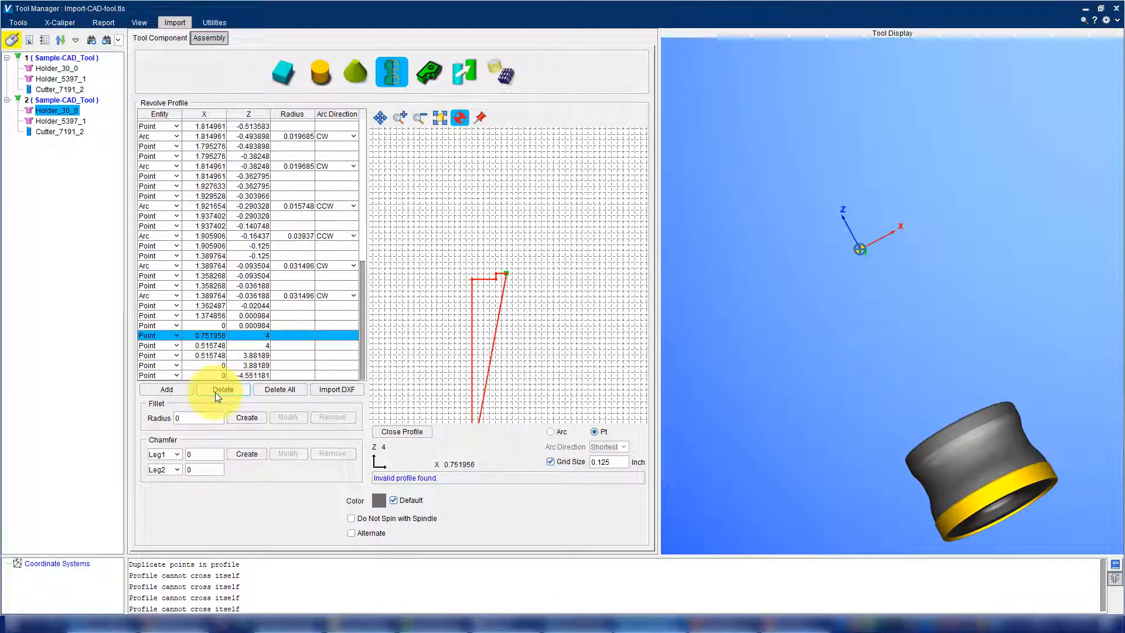
click(216, 389)
click(216, 390)
click(216, 392)
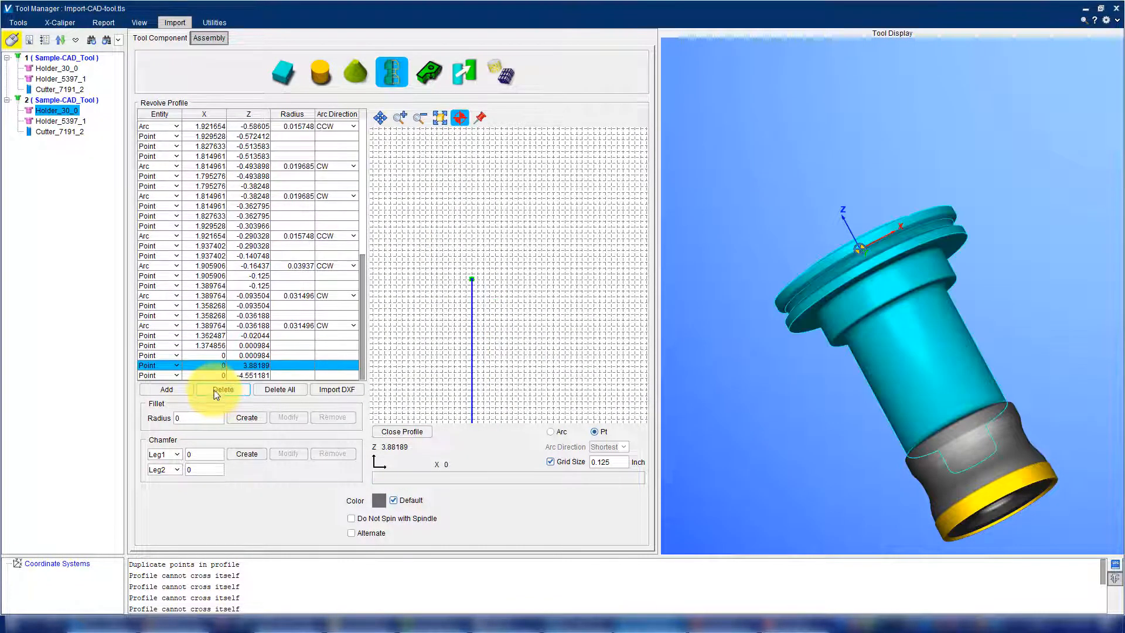
click(215, 390)
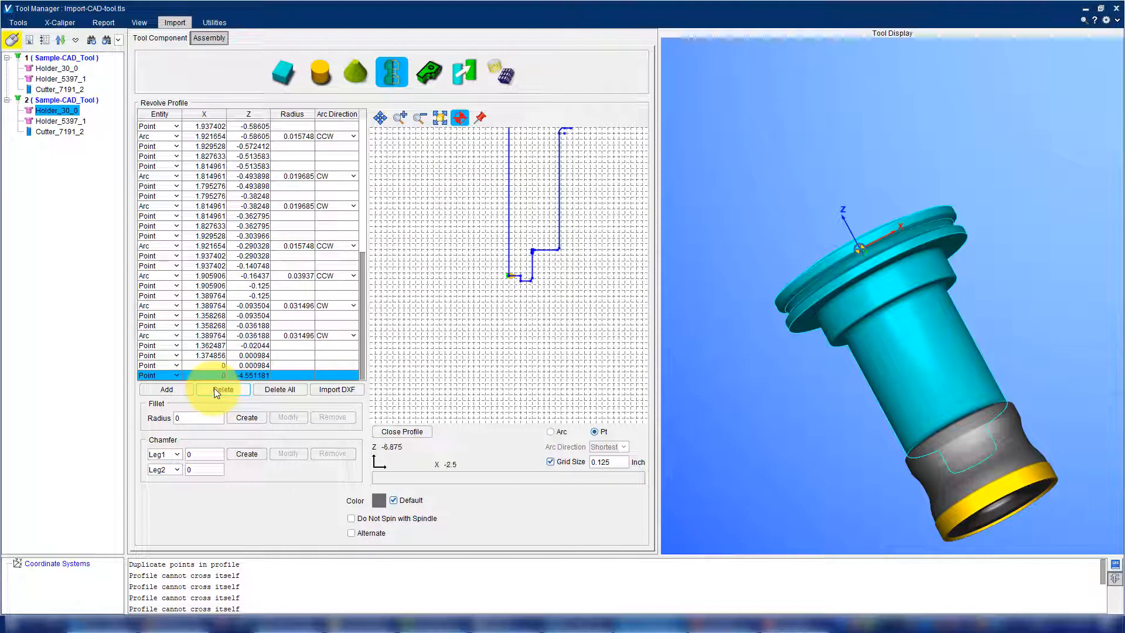
Set tool 2's driven point at the cutter tip with Auto Driven Point and view the tool.
click(781, 377)
middle_drag(873, 337, 704, 289)
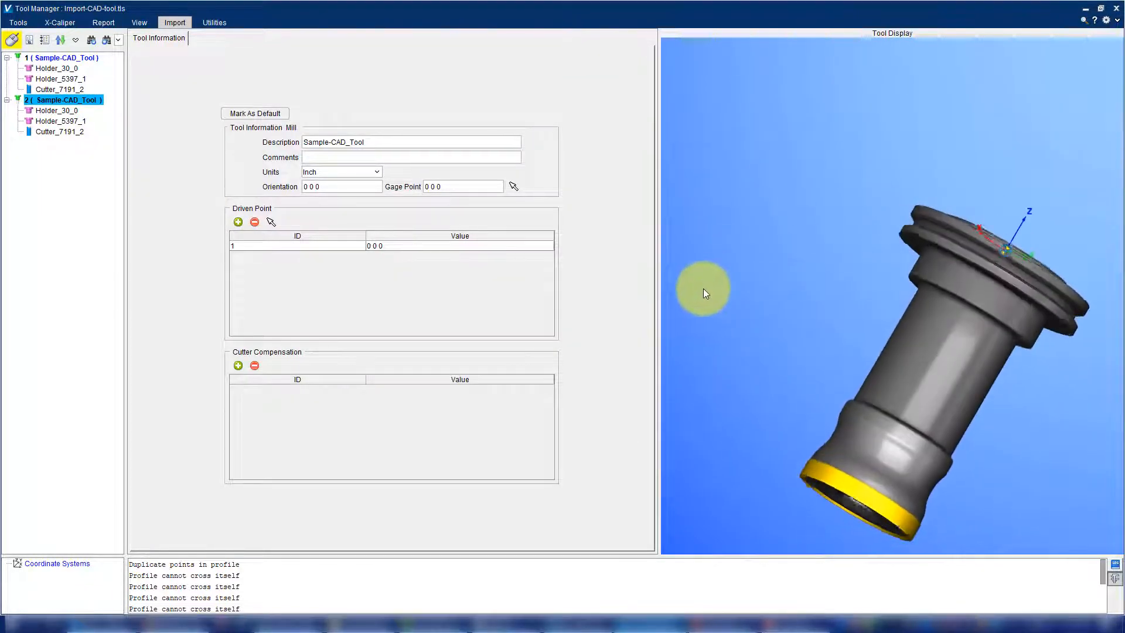
click(22, 23)
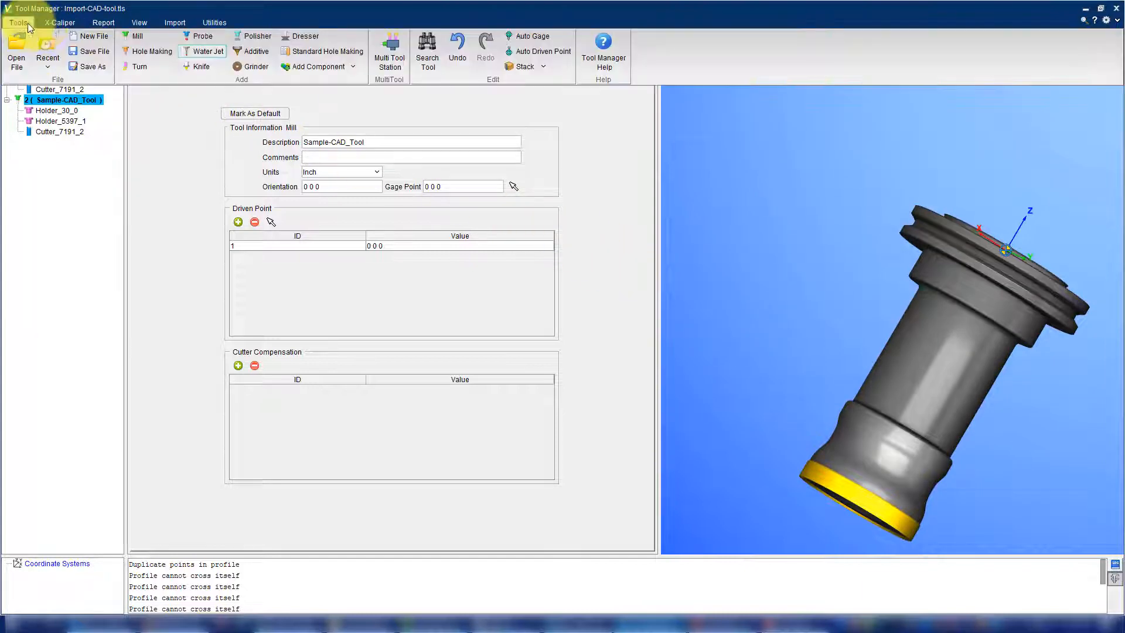
click(557, 52)
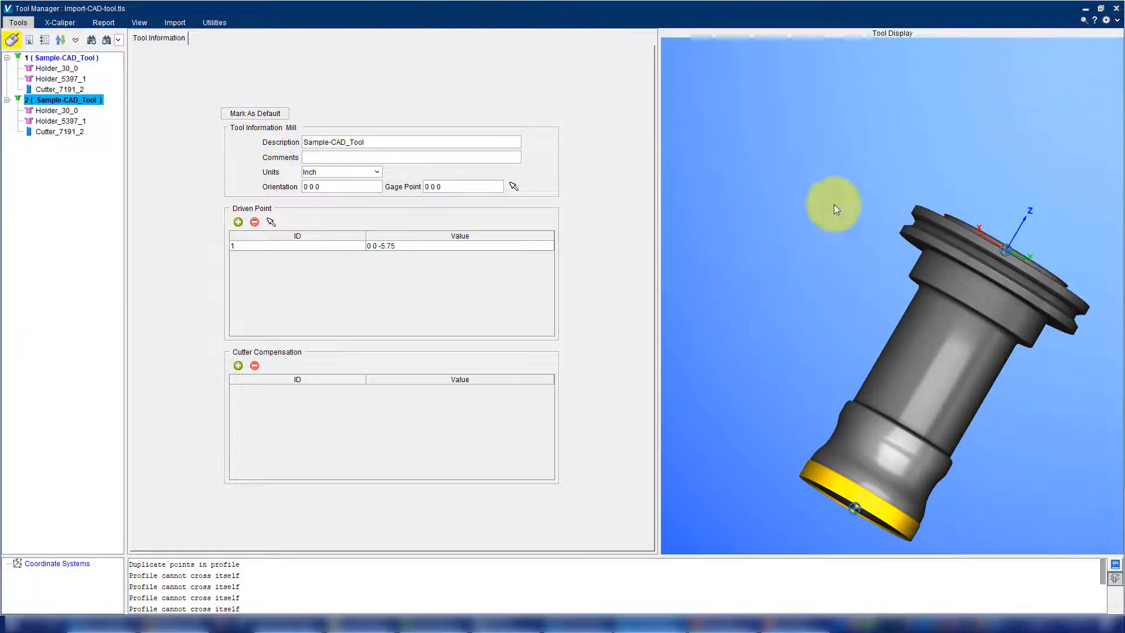
mouse_move(834, 206)
middle_down()
mouse_move(864, 252)
mouse_move(845, 212)
mouse_move(800, 214)
middle_up()
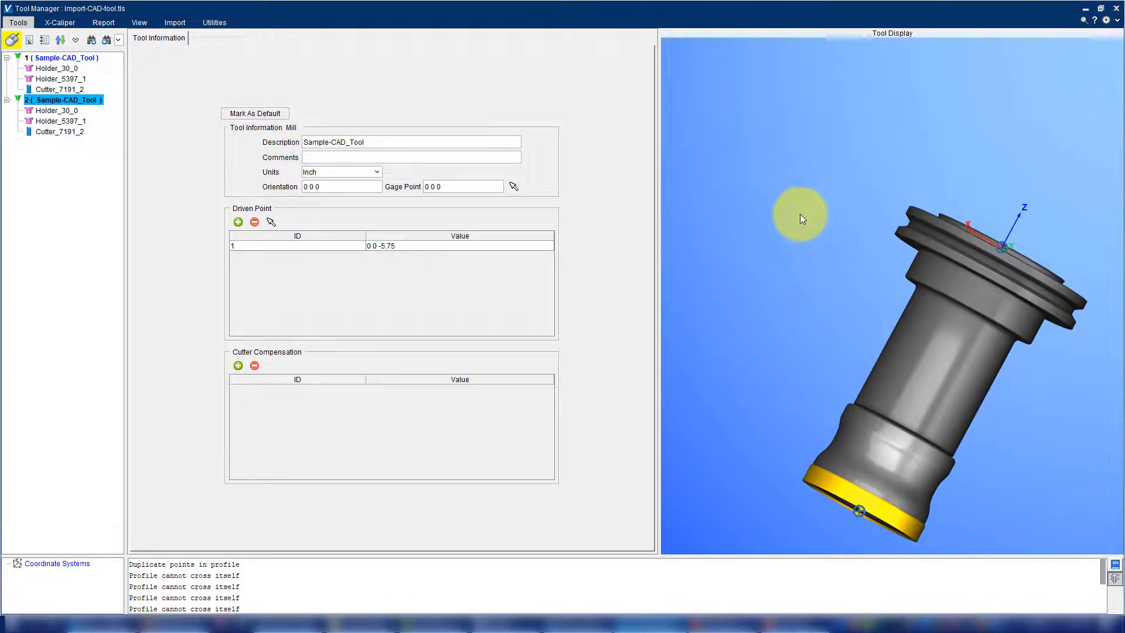